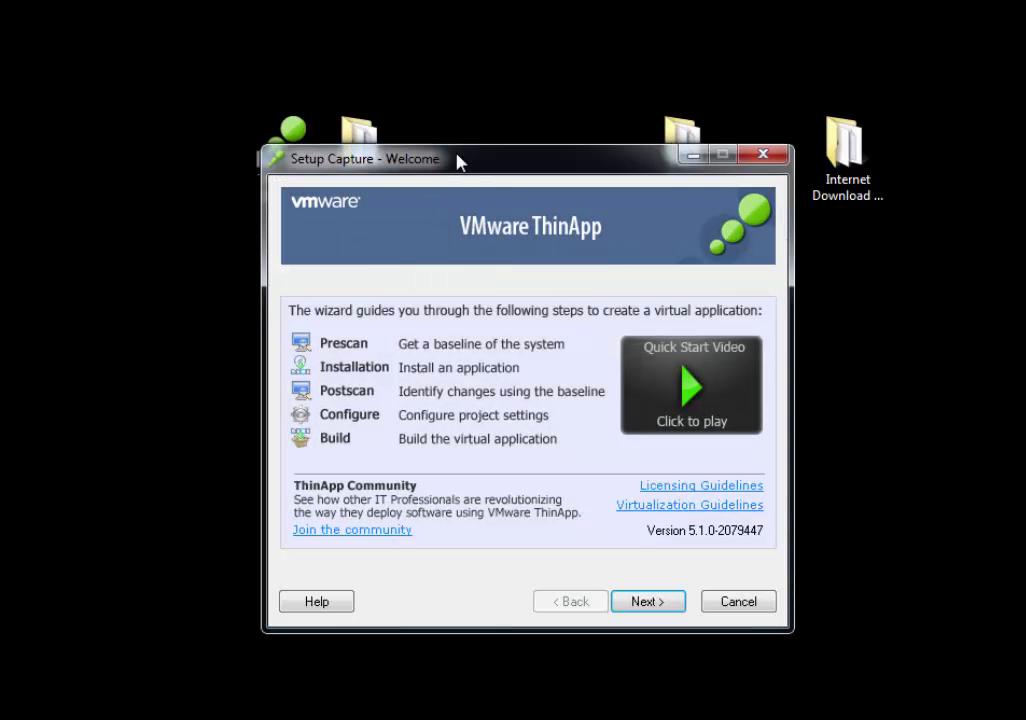
Run the prescan with the c:\ drive plus the HKEY_LOCAL_MACHINE and HKEY_USERS registry hives as scan locations.
{"action": "left_click_drag", "start_coordinate": [458, 161], "coordinate": [432, 90]}
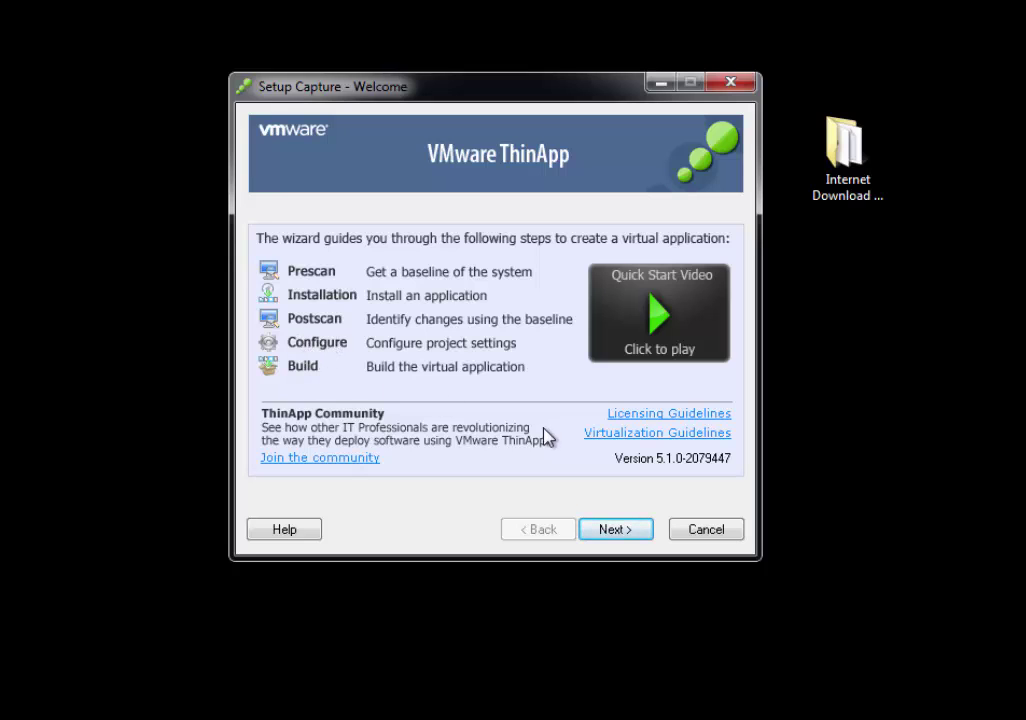
{"action": "left_click", "coordinate": [600, 529]}
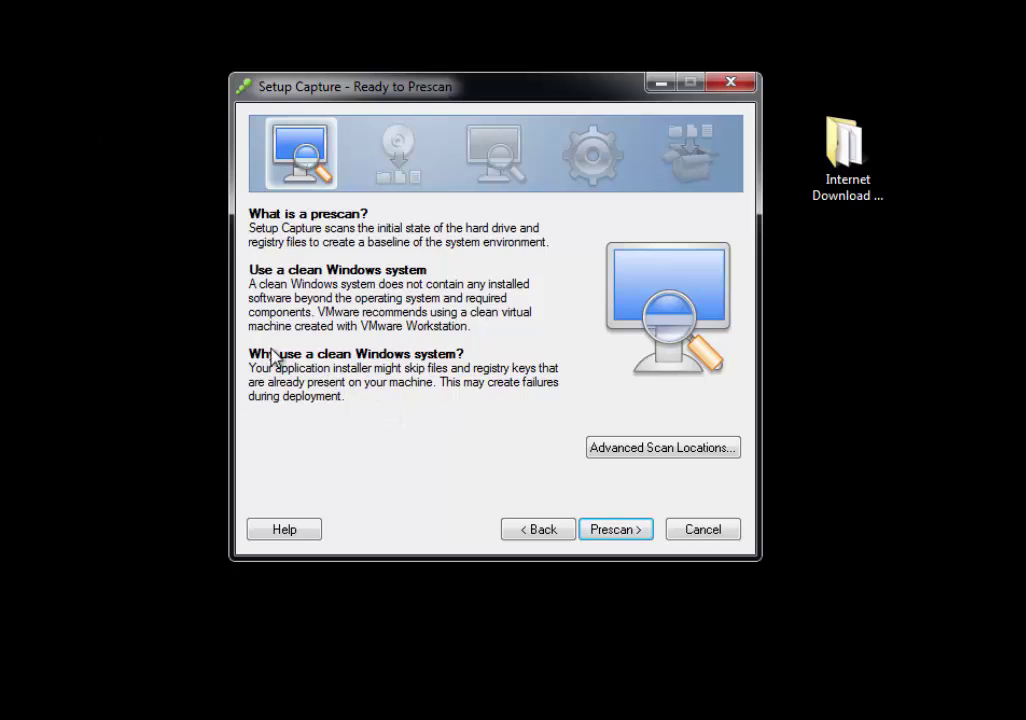
{"action": "left_click", "coordinate": [634, 456]}
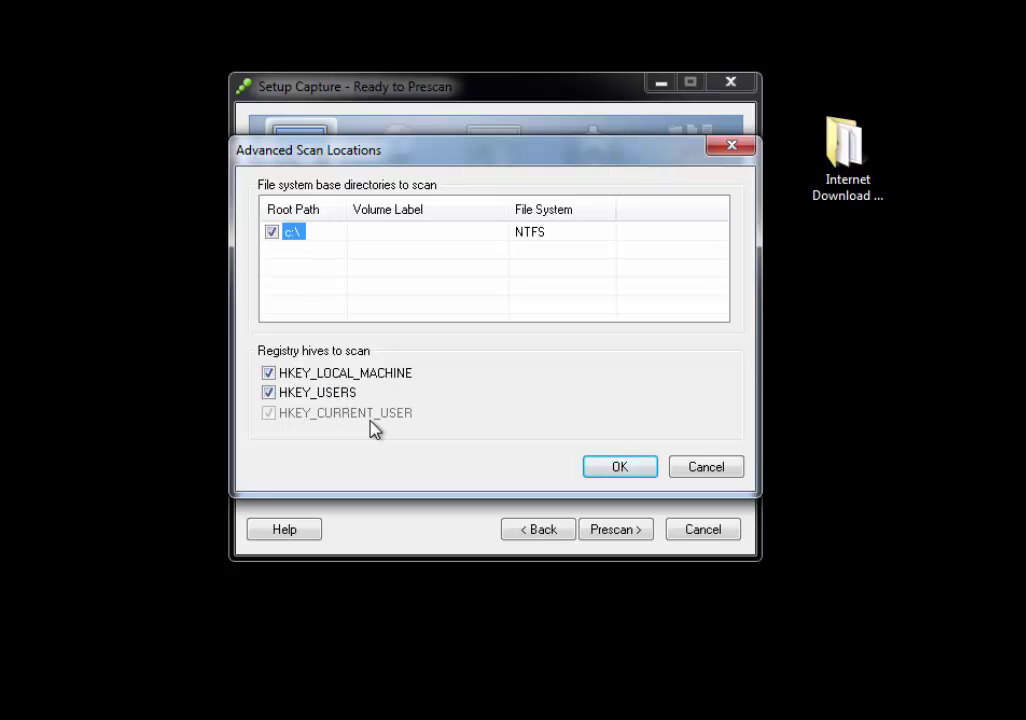
{"action": "left_click", "coordinate": [612, 467]}
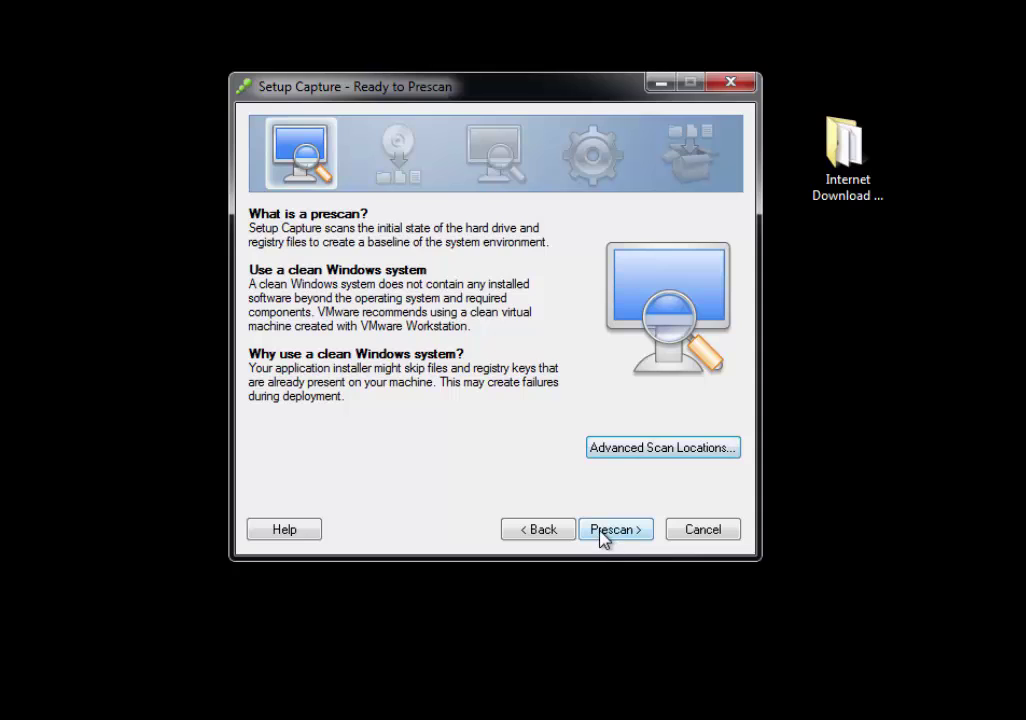
{"action": "left_click", "coordinate": [606, 532]}
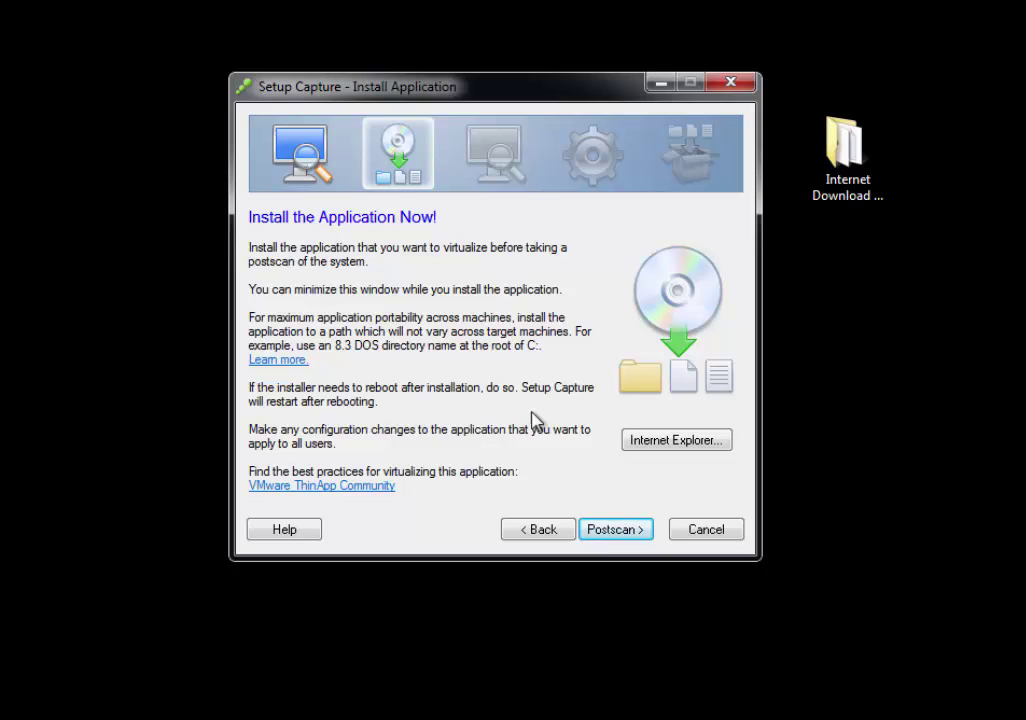
Minimize Setup Capture and launch the Softweerka installer from the VMware Workstation 10 folder on the desktop.
{"action": "left_click", "coordinate": [659, 84]}
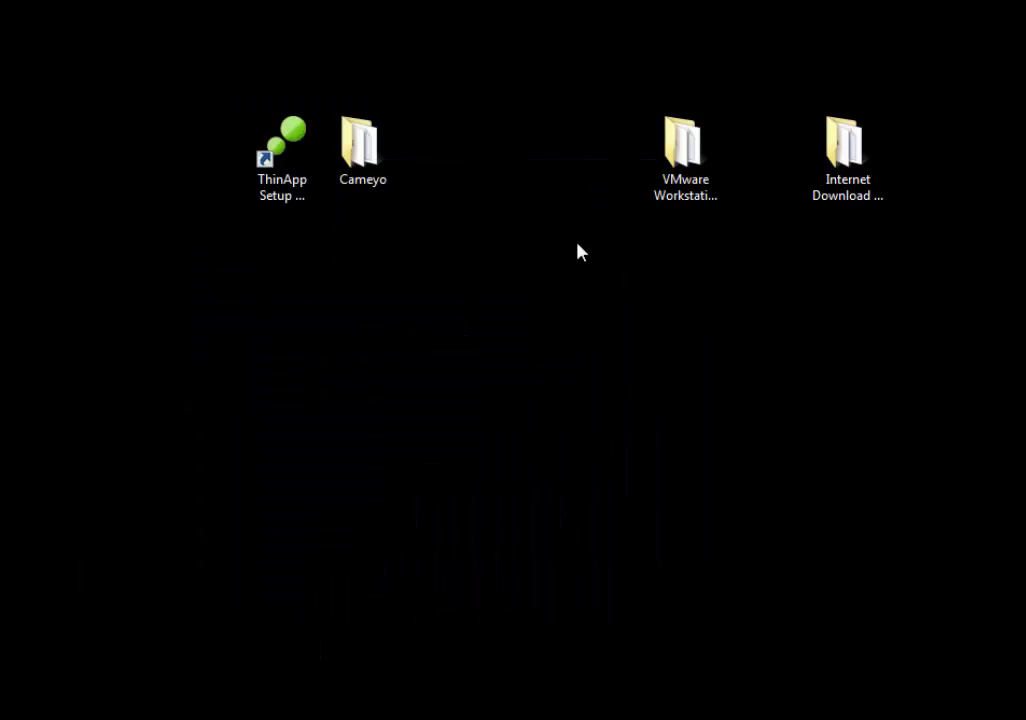
{"action": "double_click", "coordinate": [698, 183]}
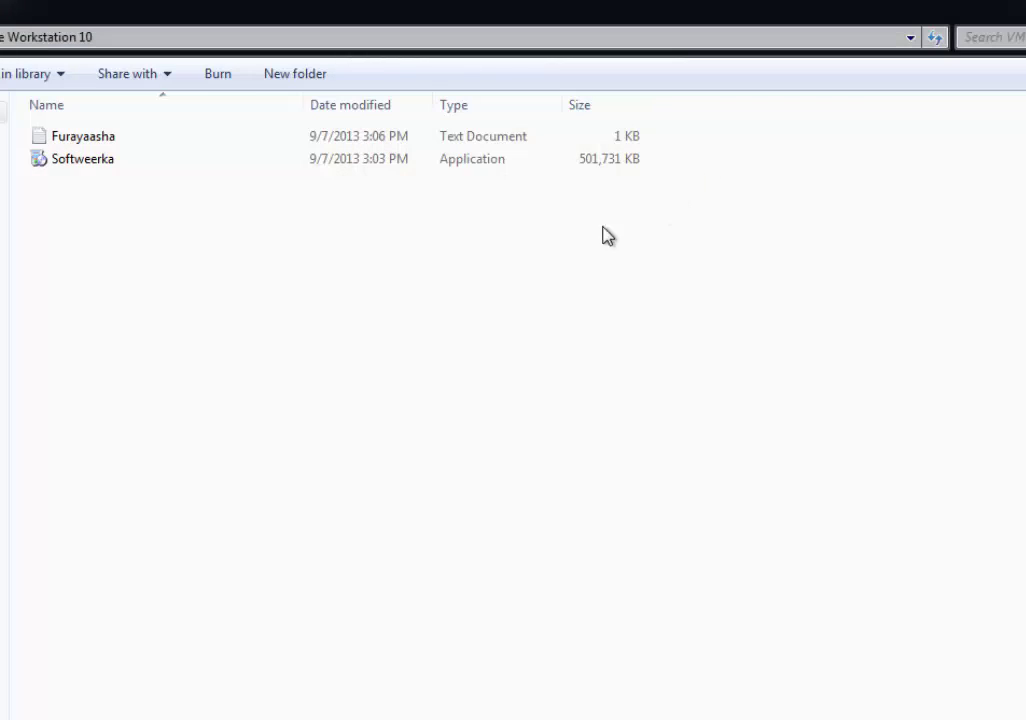
{"action": "left_click", "coordinate": [90, 168]}
{"action": "double_click", "coordinate": [90, 168]}
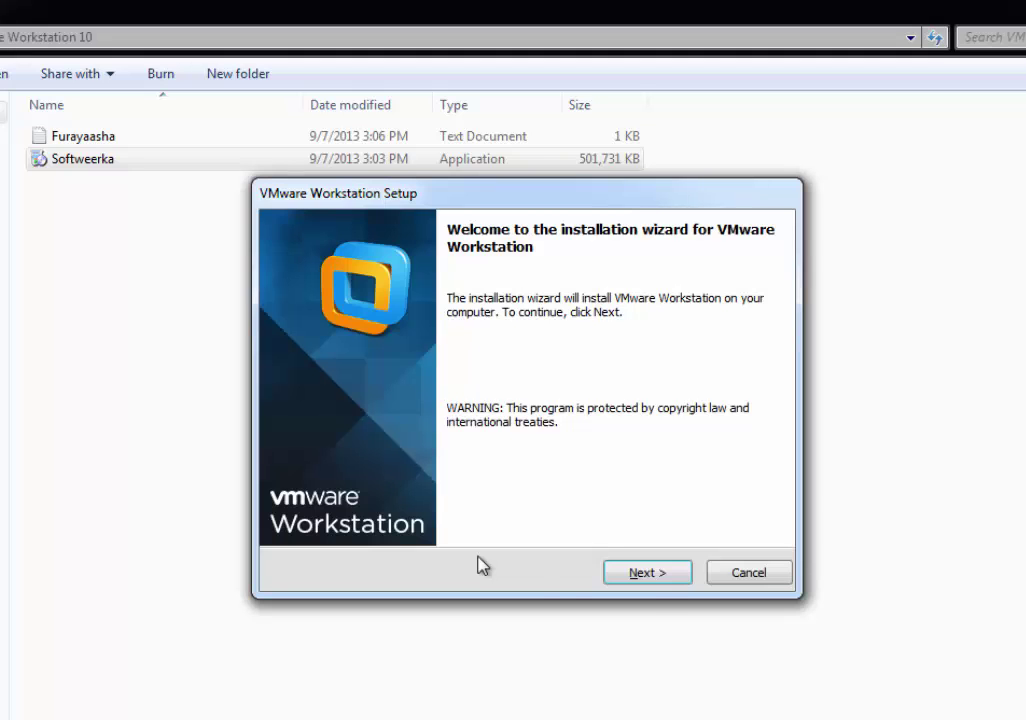
Accept the license agreement and choose the Typical setup with the default destination folder.
{"action": "left_click", "coordinate": [649, 573]}
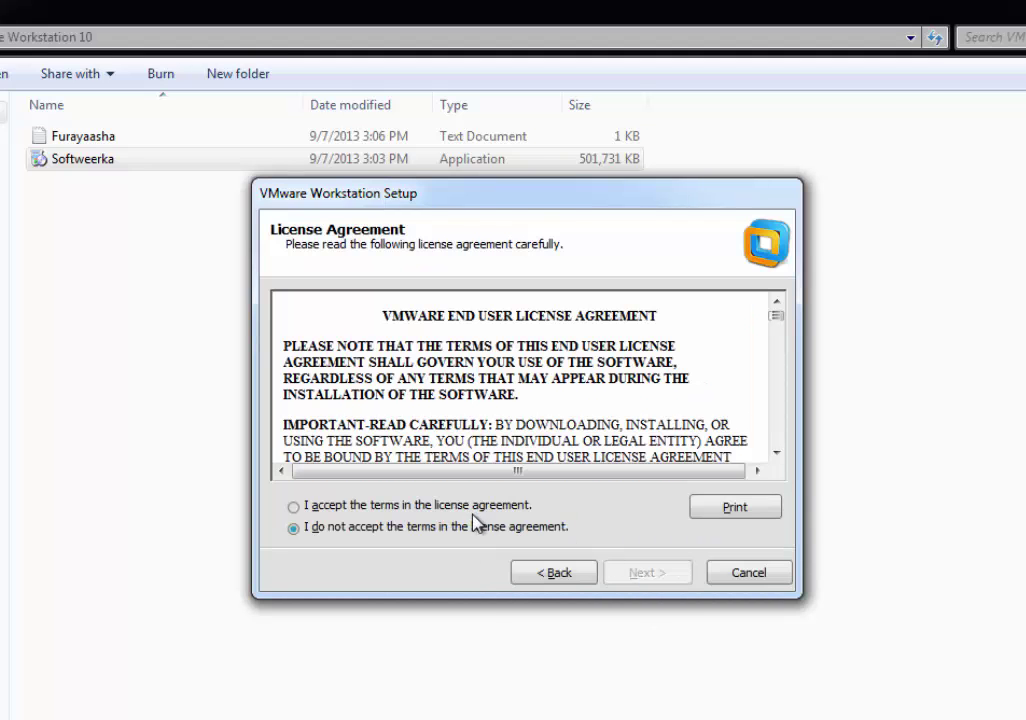
{"action": "left_click", "coordinate": [468, 506]}
{"action": "left_click", "coordinate": [645, 576]}
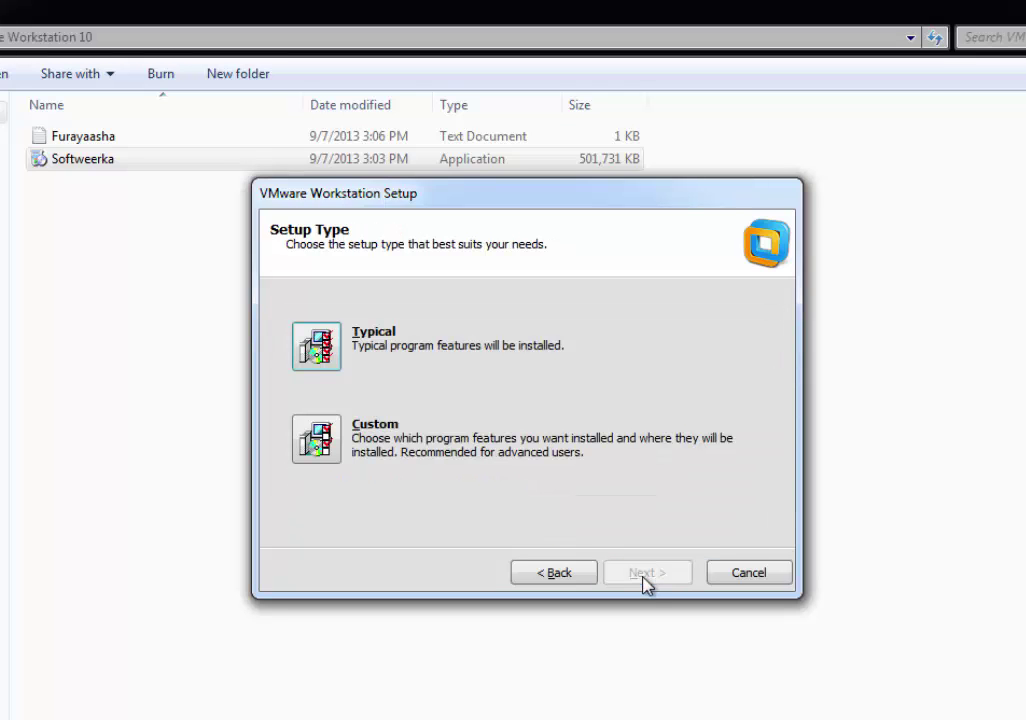
{"action": "left_click", "coordinate": [332, 342]}
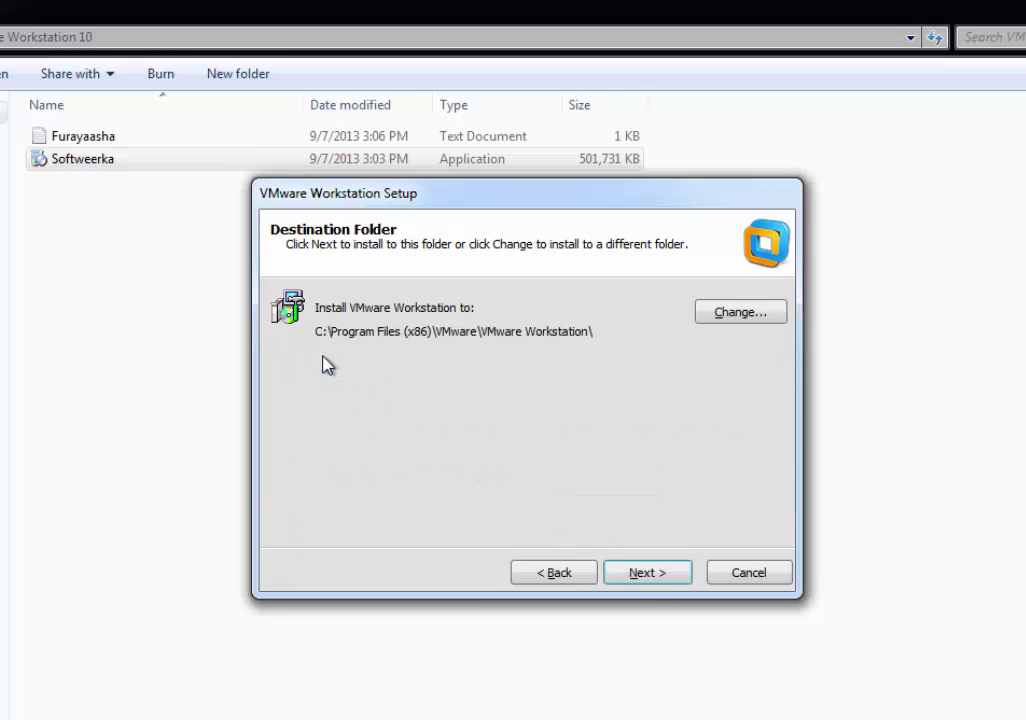
{"action": "left_click", "coordinate": [643, 582]}
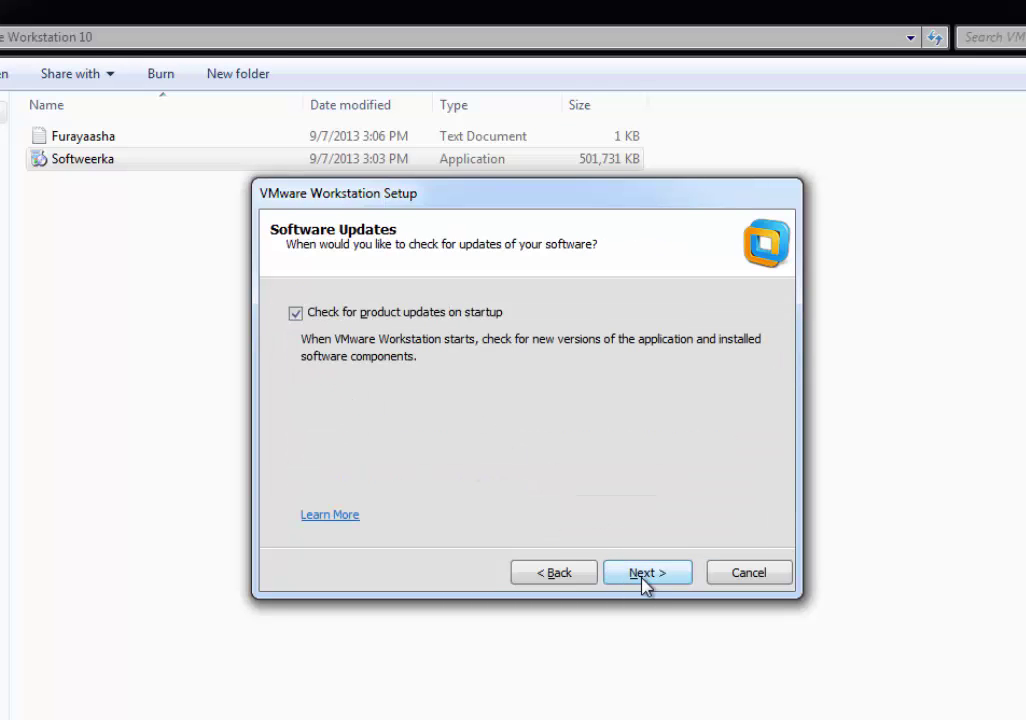
Disable the product update check on startup and opt out of helping improve VMware Workstation.
{"action": "left_click", "coordinate": [296, 313]}
{"action": "left_click", "coordinate": [649, 576]}
{"action": "left_click", "coordinate": [295, 314]}
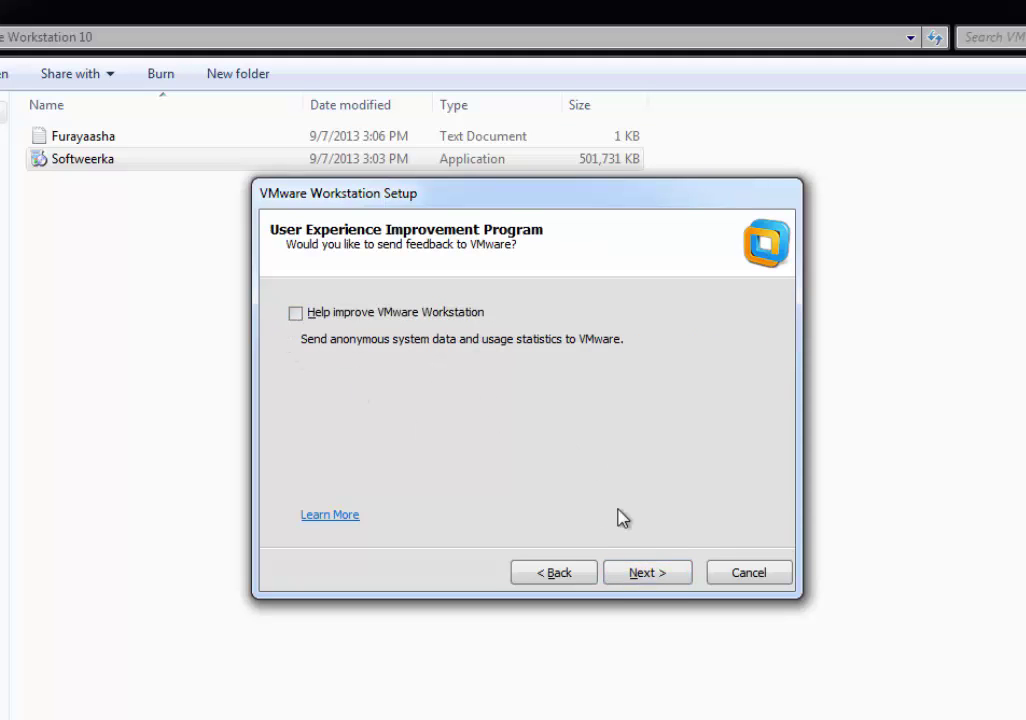
{"action": "left_click", "coordinate": [640, 576]}
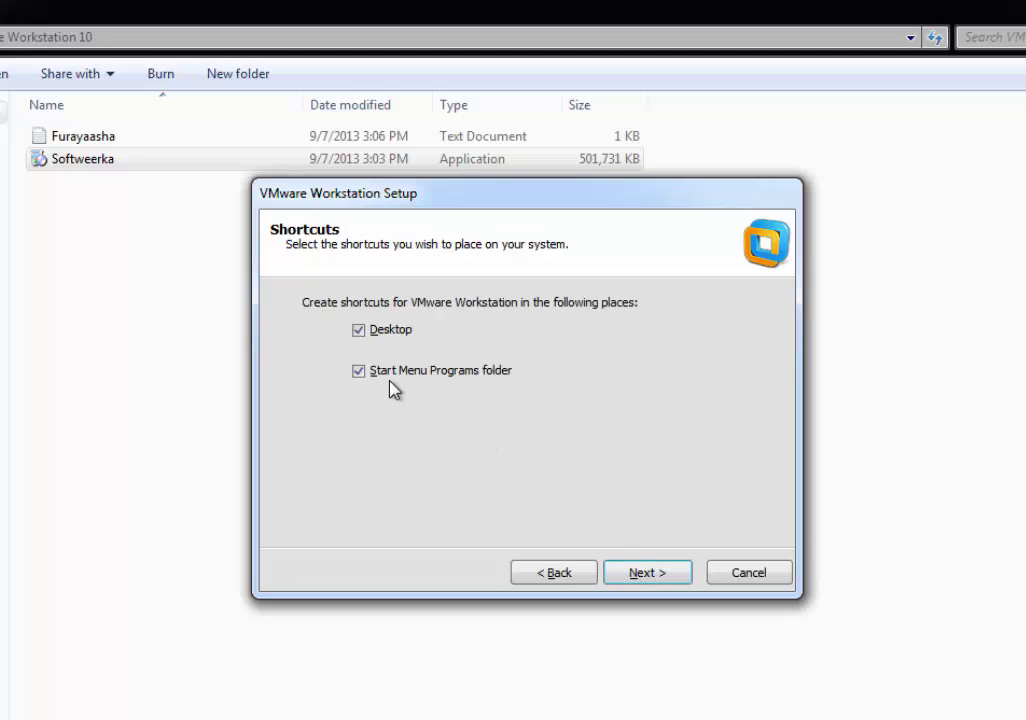
Leave out the Start Menu Programs folder shortcut, then install VMware Workstation and finish its setup wizard.
{"action": "left_click", "coordinate": [358, 370]}
{"action": "left_click", "coordinate": [652, 575]}
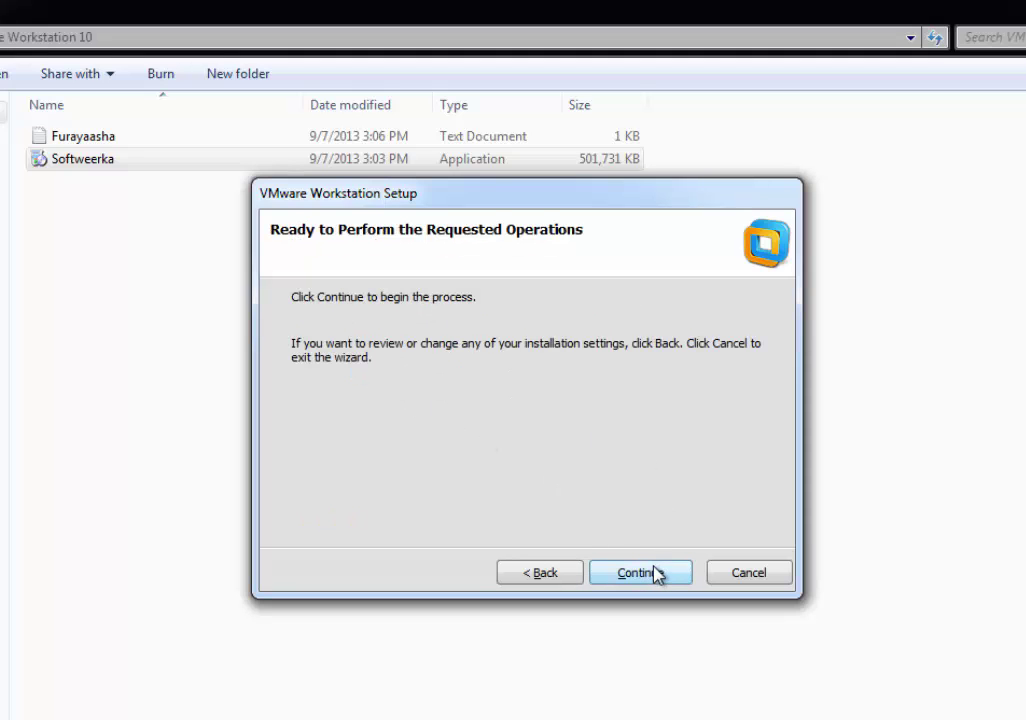
{"action": "left_click", "coordinate": [655, 573]}
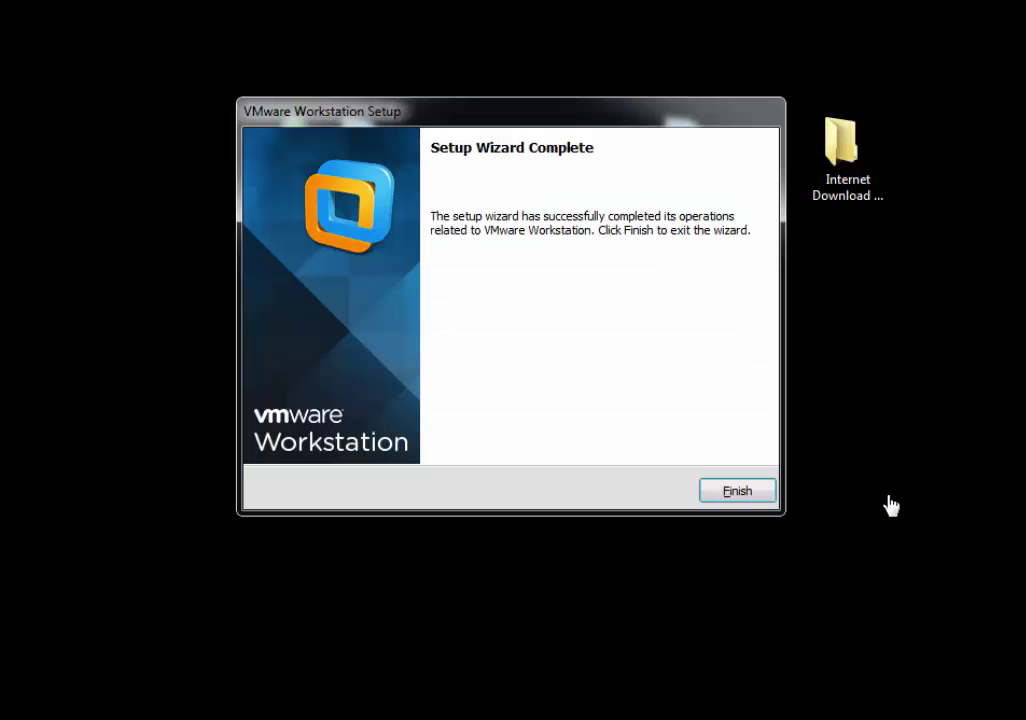
{"action": "left_click", "coordinate": [741, 494]}
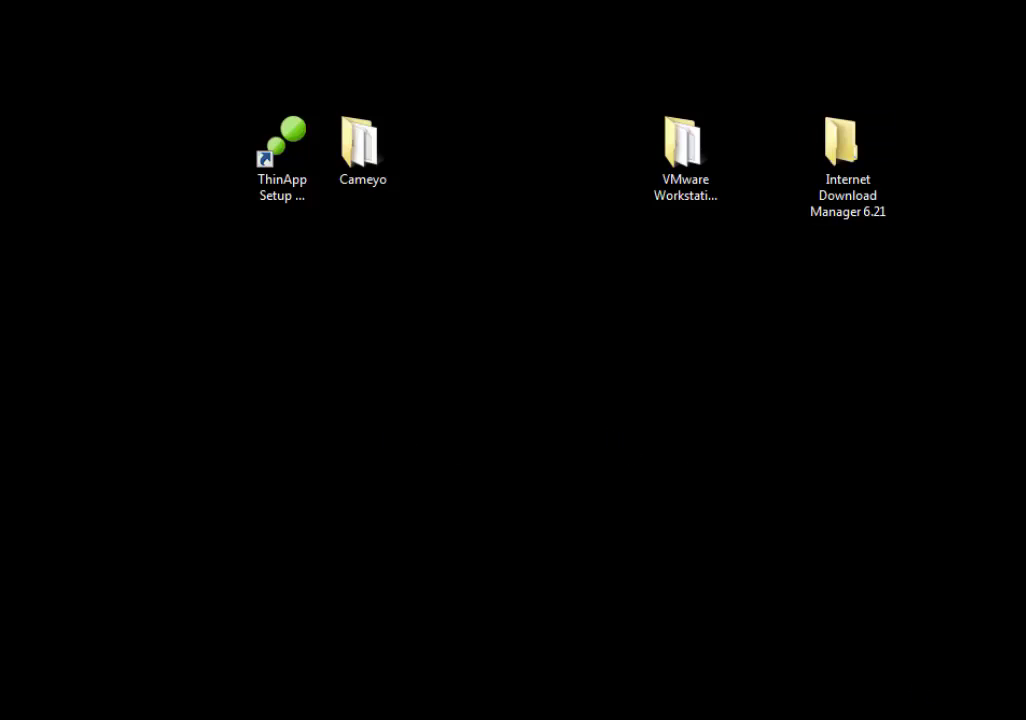
Return to Setup Capture and run the postscan, keeping the default VMware Workstation entry point and leaving VMware Workspace management off.
{"action": "left_click", "coordinate": [155, 719]}
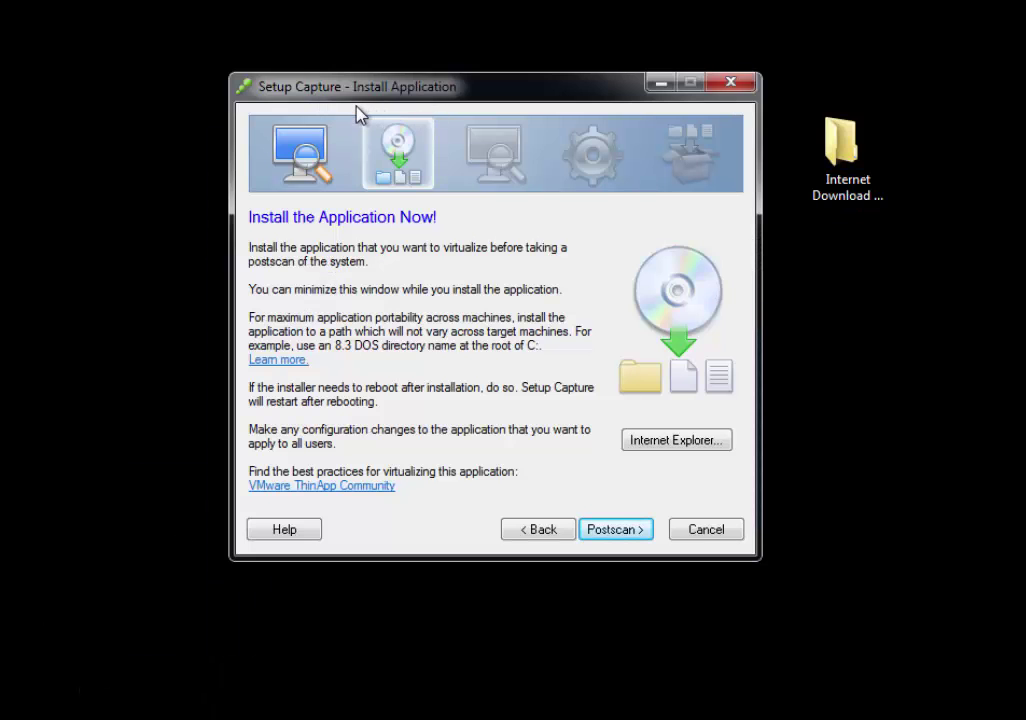
{"action": "left_click", "coordinate": [614, 530]}
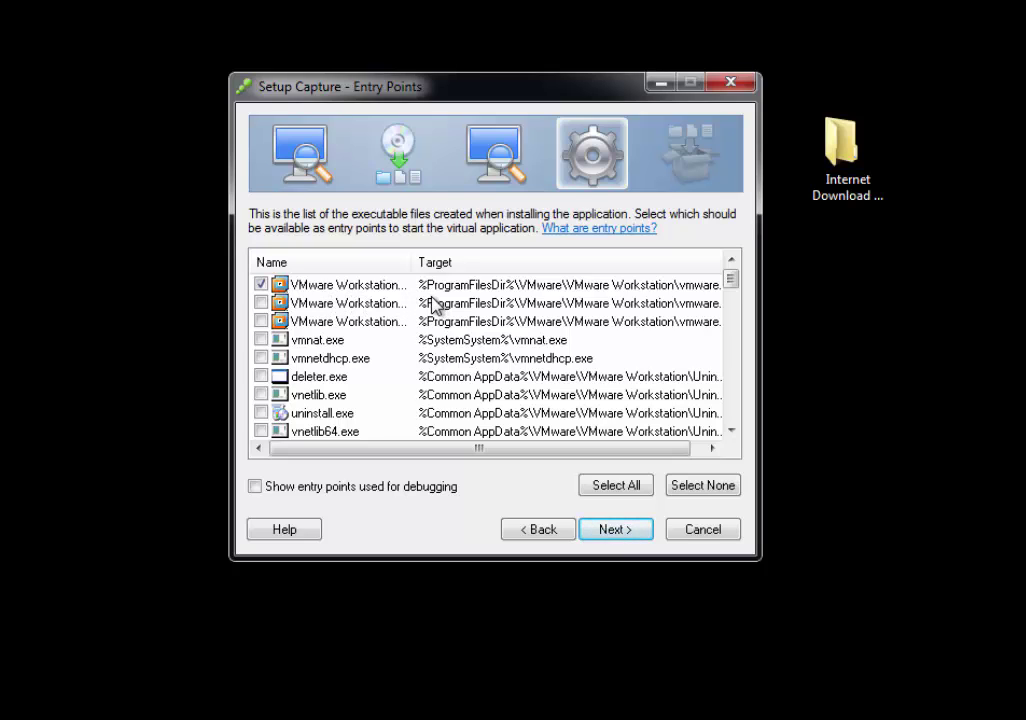
{"action": "left_click_drag", "start_coordinate": [731, 282], "coordinate": [752, 270]}
{"action": "left_click", "coordinate": [613, 541]}
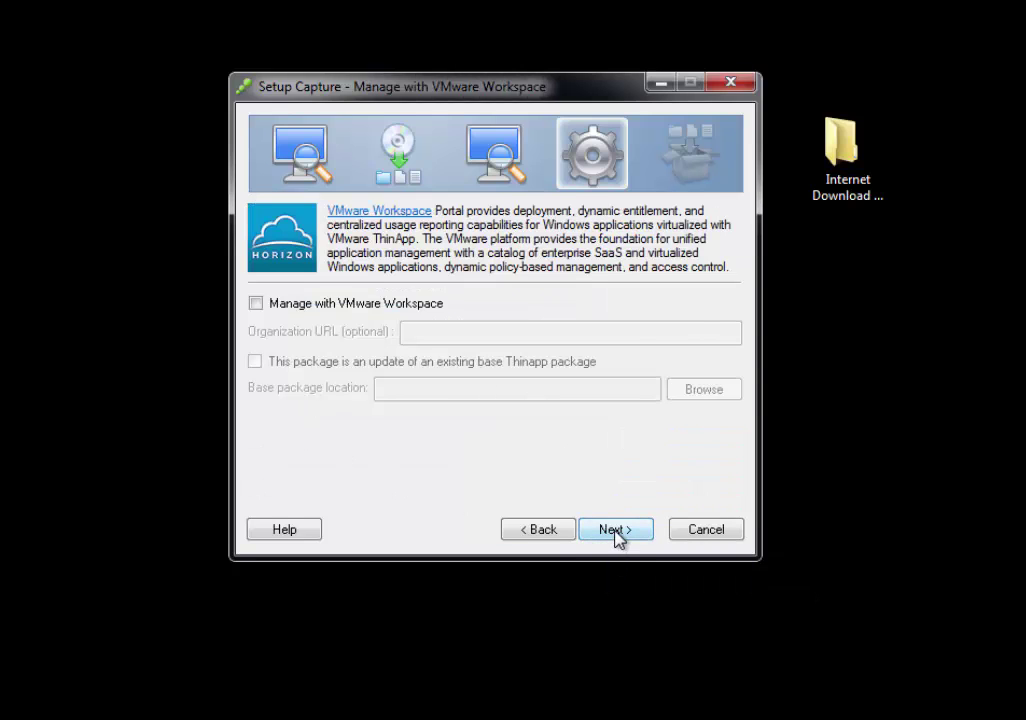
{"action": "left_click", "coordinate": [613, 541]}
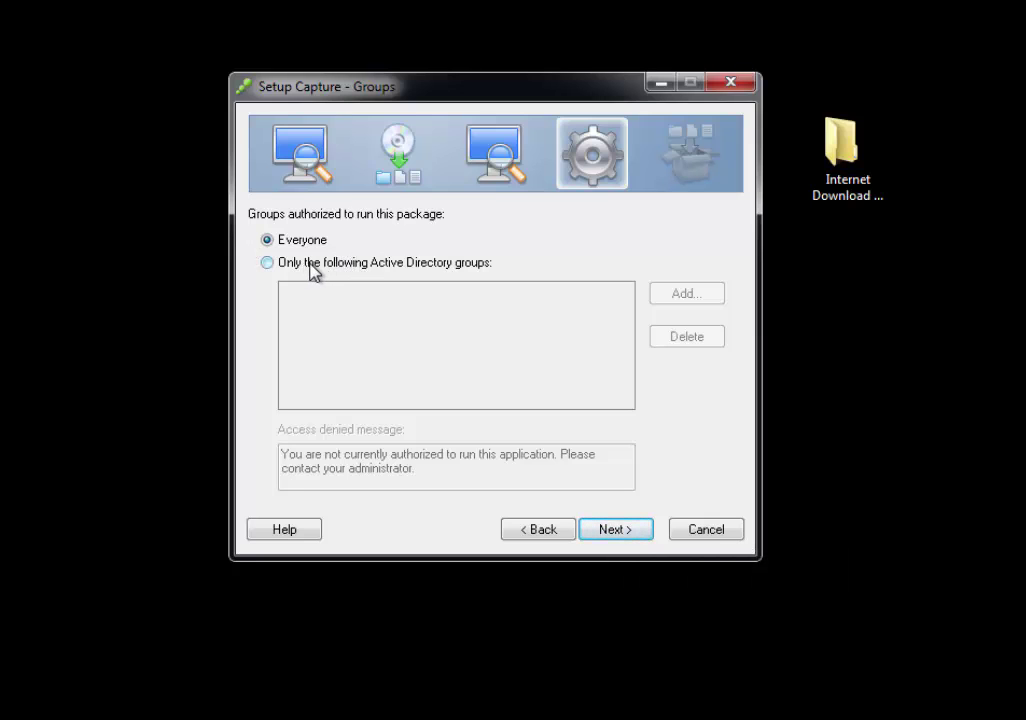
{"action": "left_click", "coordinate": [272, 266]}
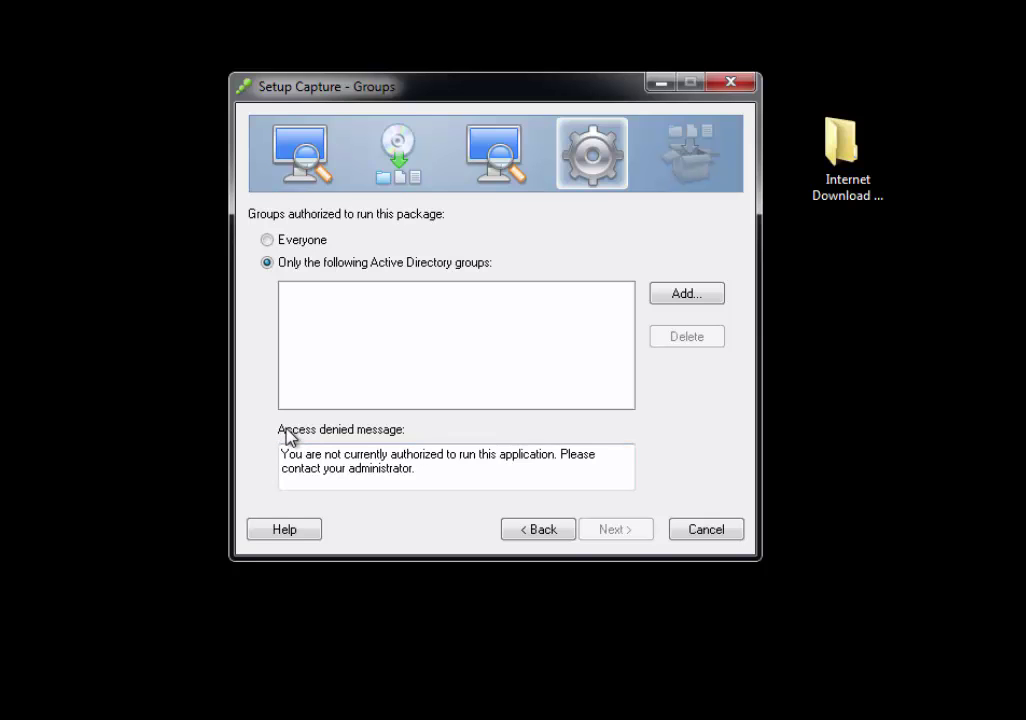
{"action": "left_click_drag", "start_coordinate": [451, 479], "coordinate": [229, 458]}
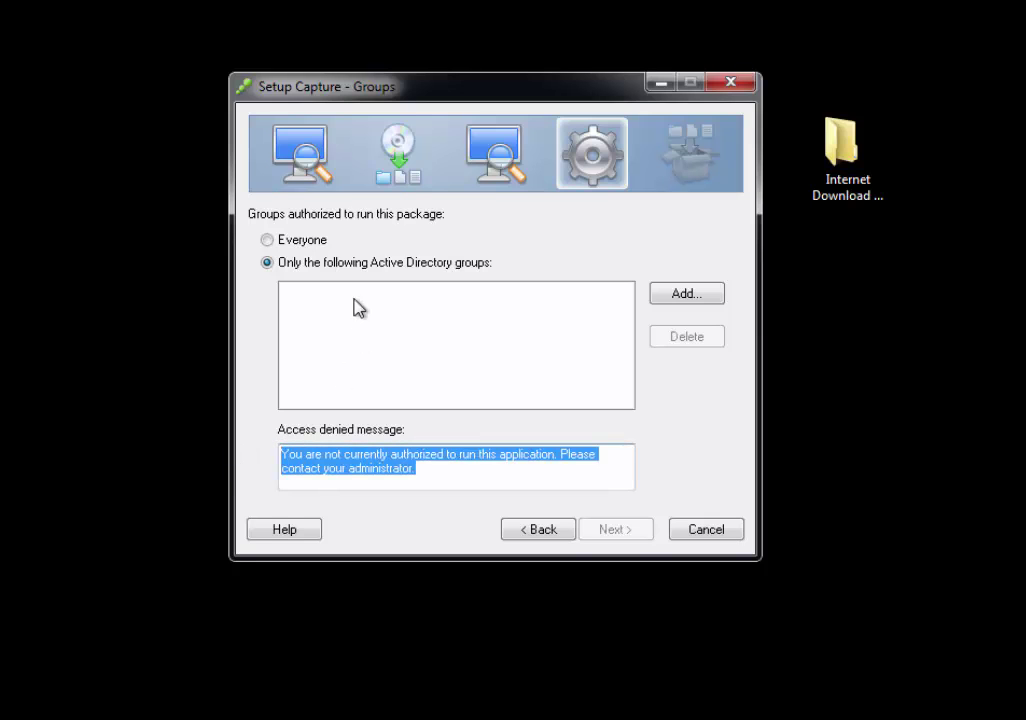
{"action": "left_click", "coordinate": [268, 241]}
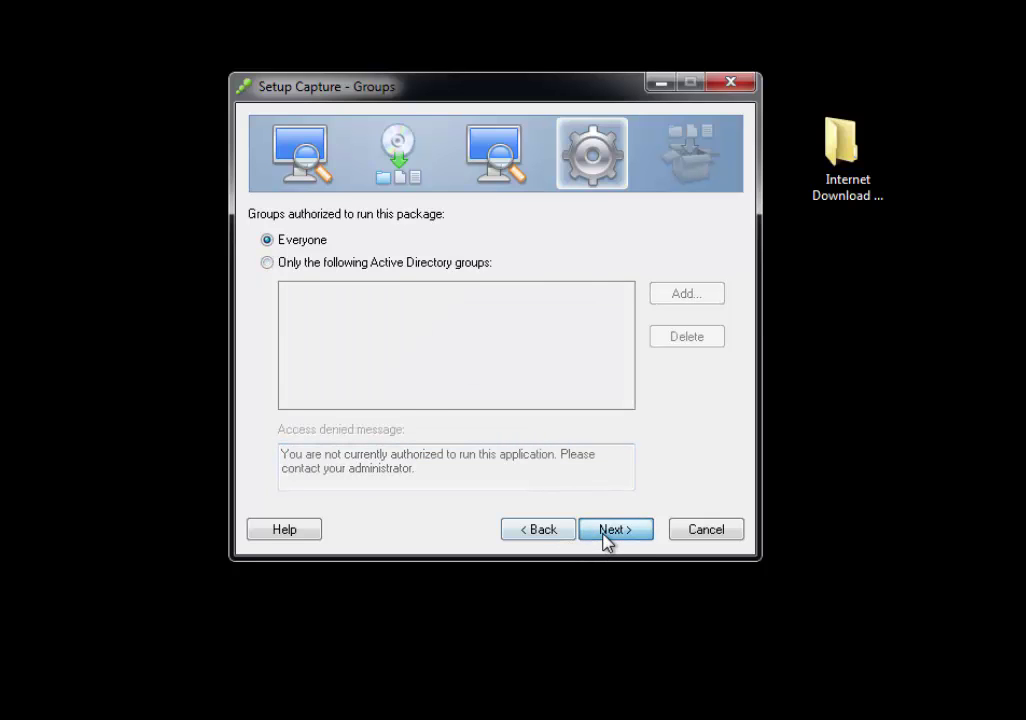
Authorize Everyone with Merged isolation mode, and store the sandbox in the same directory as the application.
{"action": "left_click", "coordinate": [602, 540]}
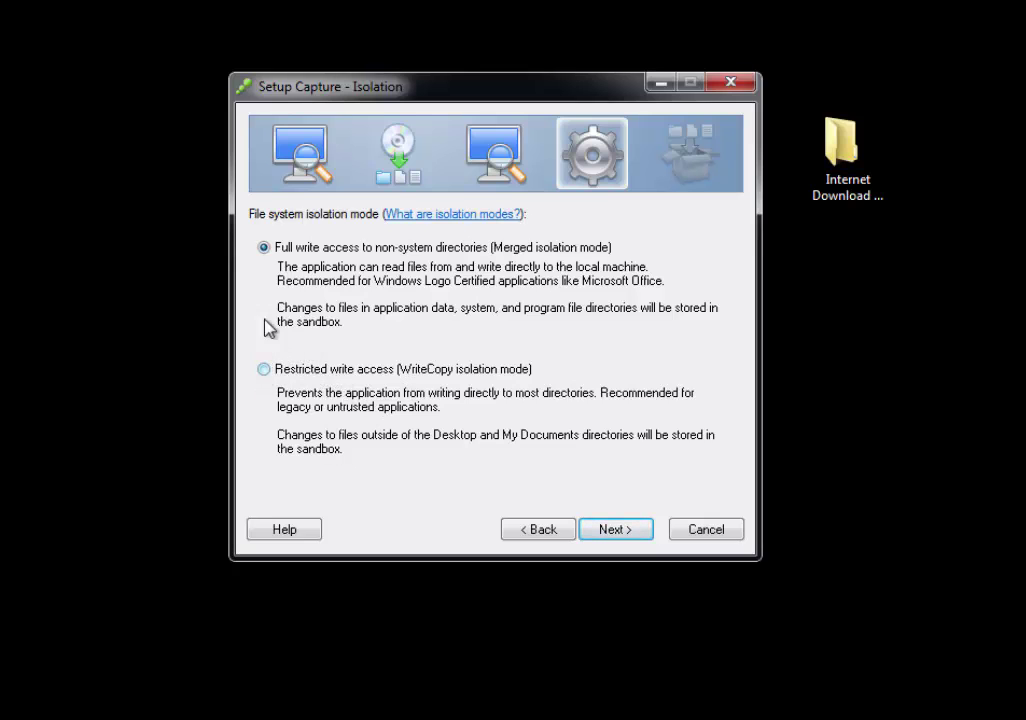
{"action": "left_click", "coordinate": [603, 530]}
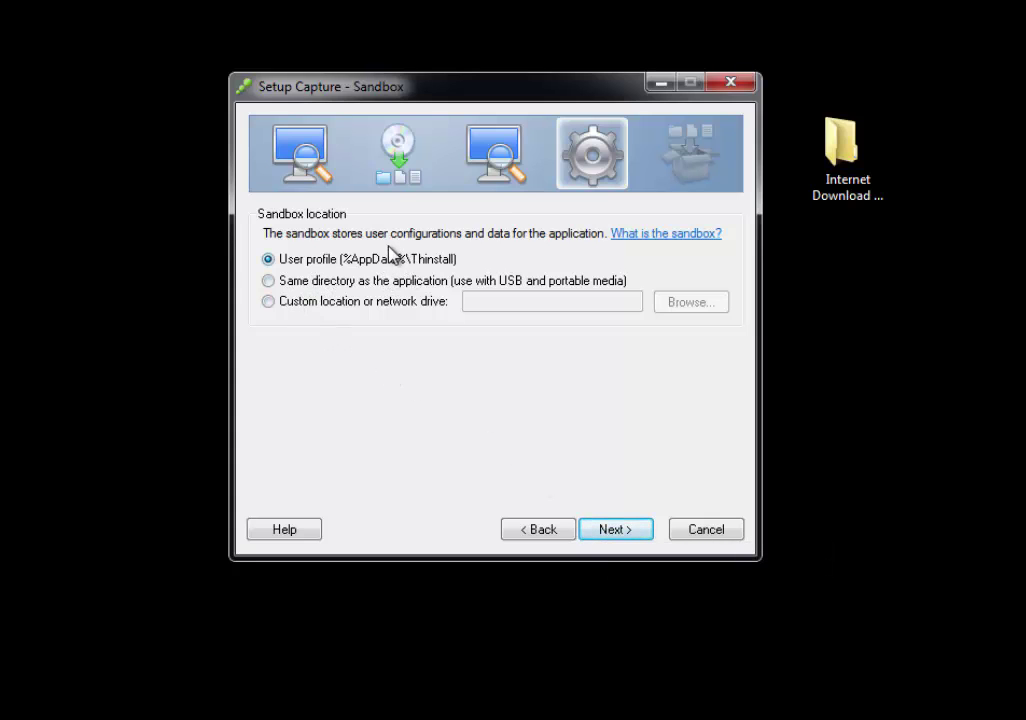
{"action": "left_click", "coordinate": [268, 282]}
{"action": "left_click", "coordinate": [606, 529]}
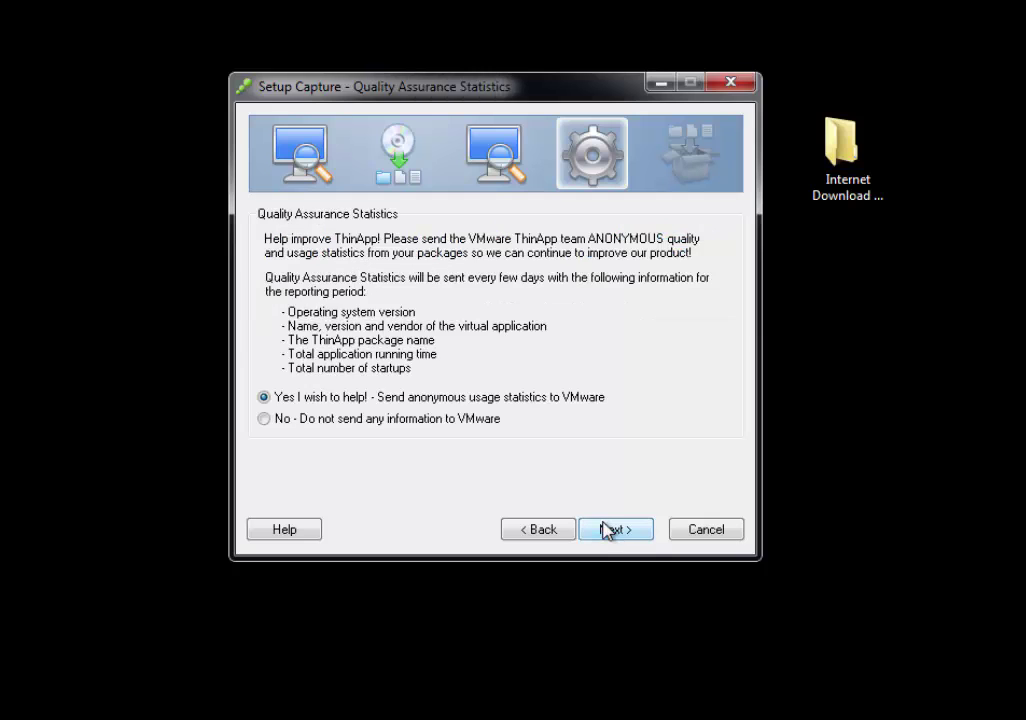
Decline sending usage statistics to VMware and set the inventory name to VMware Workstation 10, overwriting the existing project location.
{"action": "left_click", "coordinate": [264, 420]}
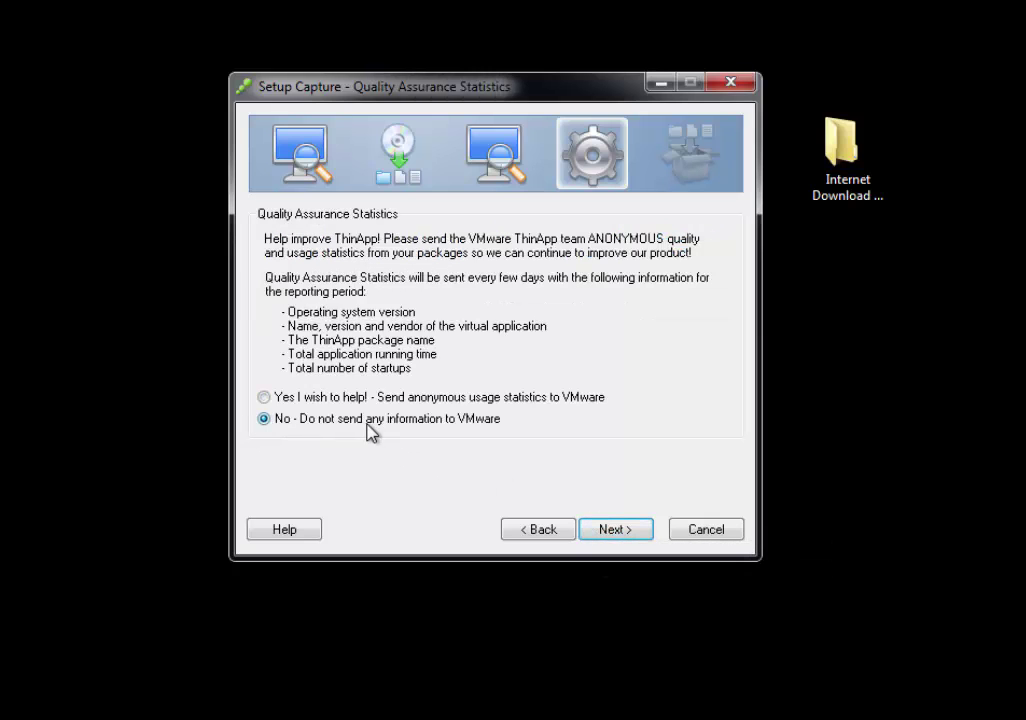
{"action": "left_click", "coordinate": [610, 531]}
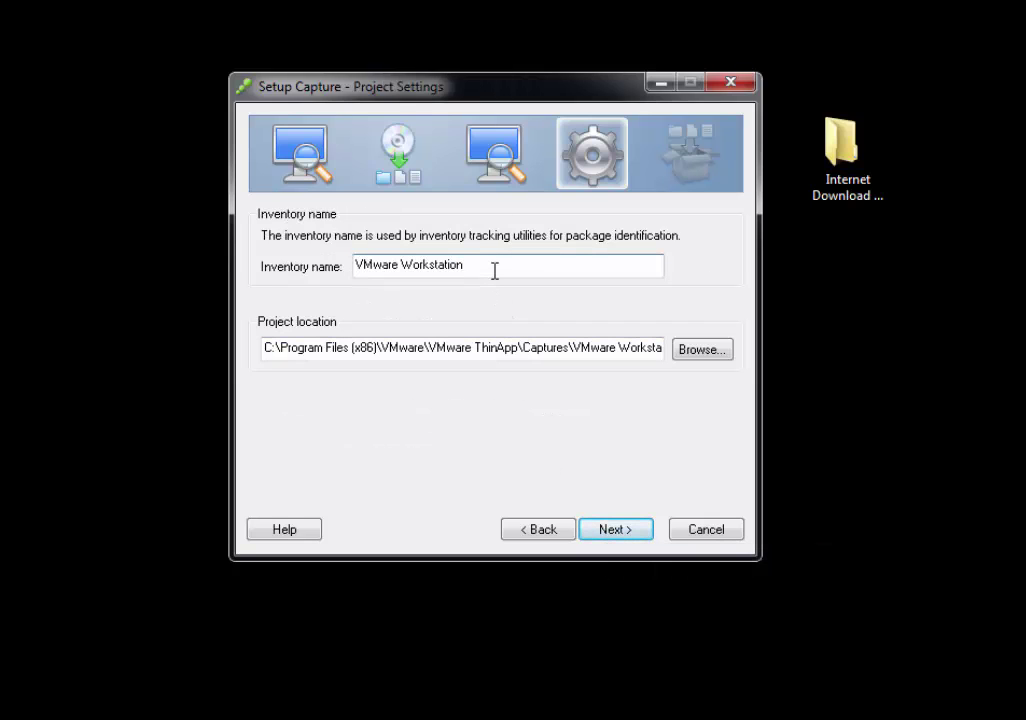
{"action": "type", "text": "10"}
{"action": "left_click", "coordinate": [625, 540]}
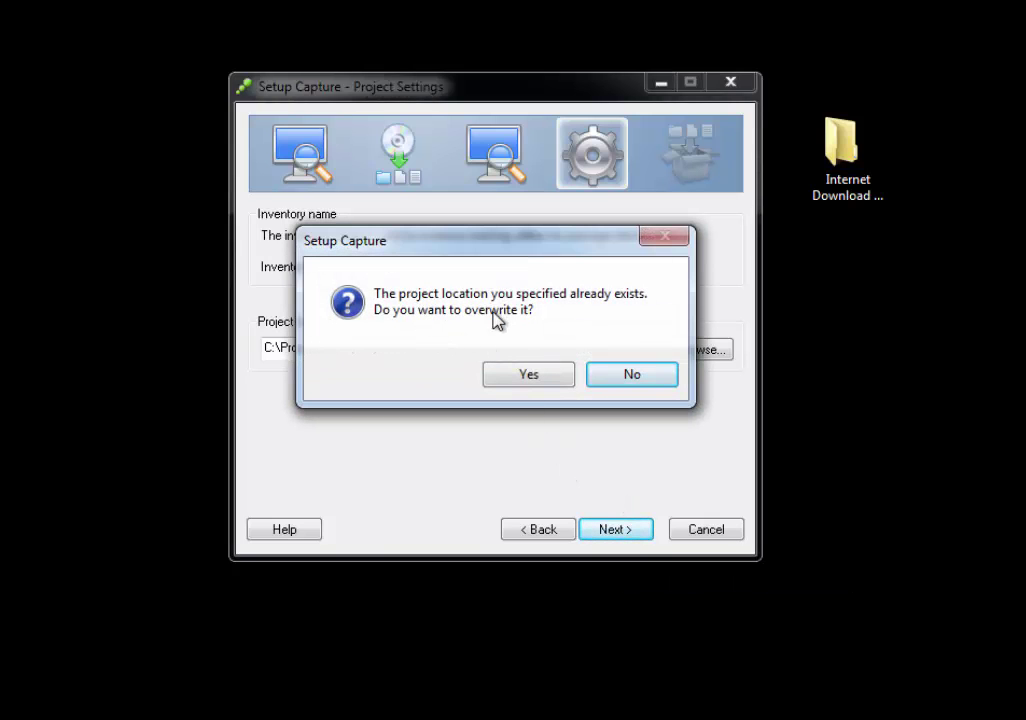
{"action": "left_click", "coordinate": [530, 378]}
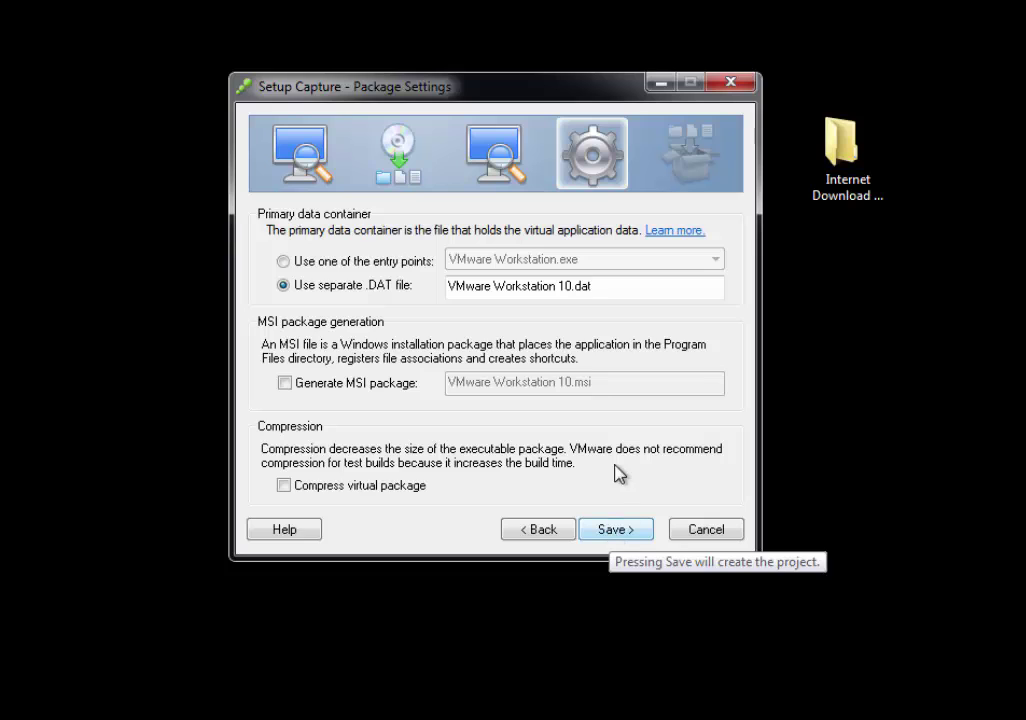
Enable compression of the virtual package with the separate .DAT container, then save and build the project.
{"action": "left_click", "coordinate": [284, 486]}
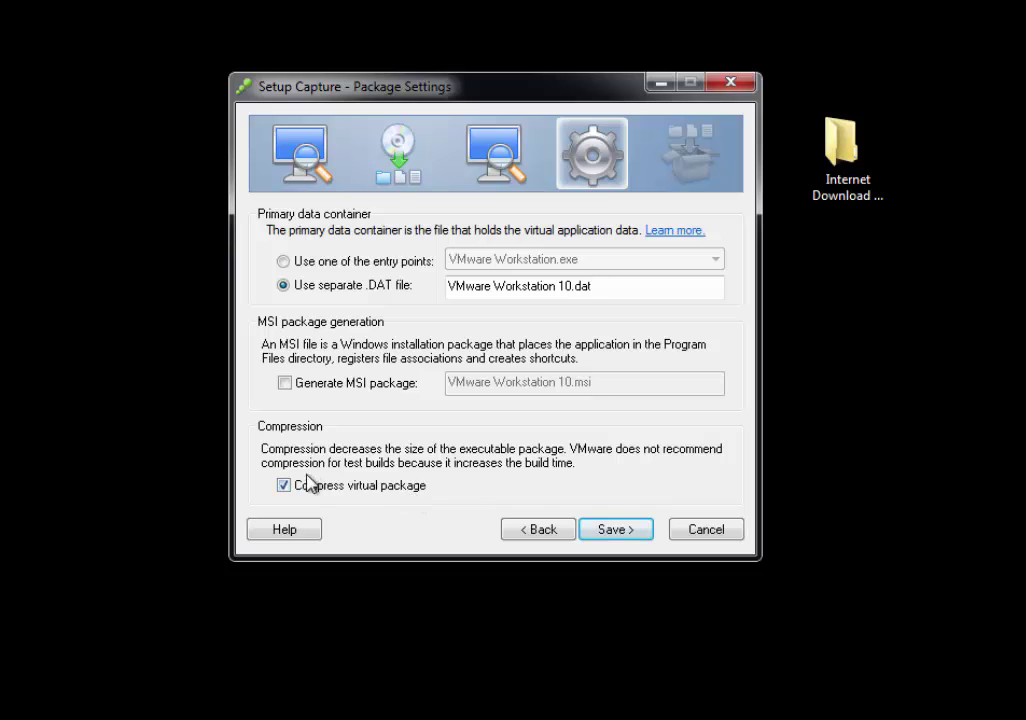
{"action": "left_click", "coordinate": [610, 529]}
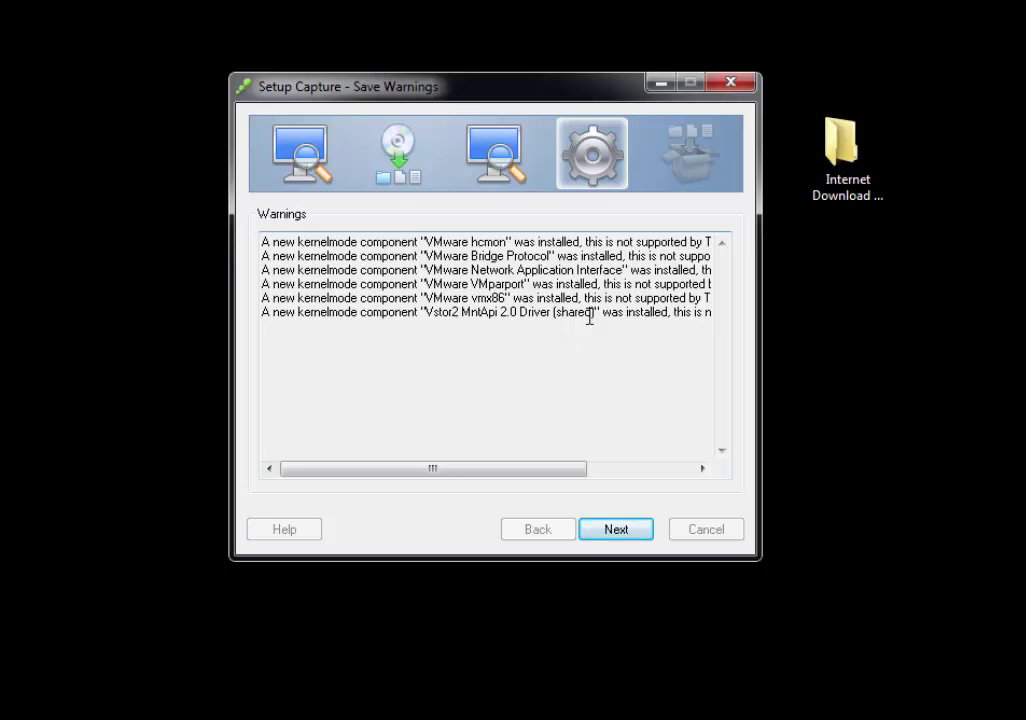
{"action": "left_click", "coordinate": [616, 532]}
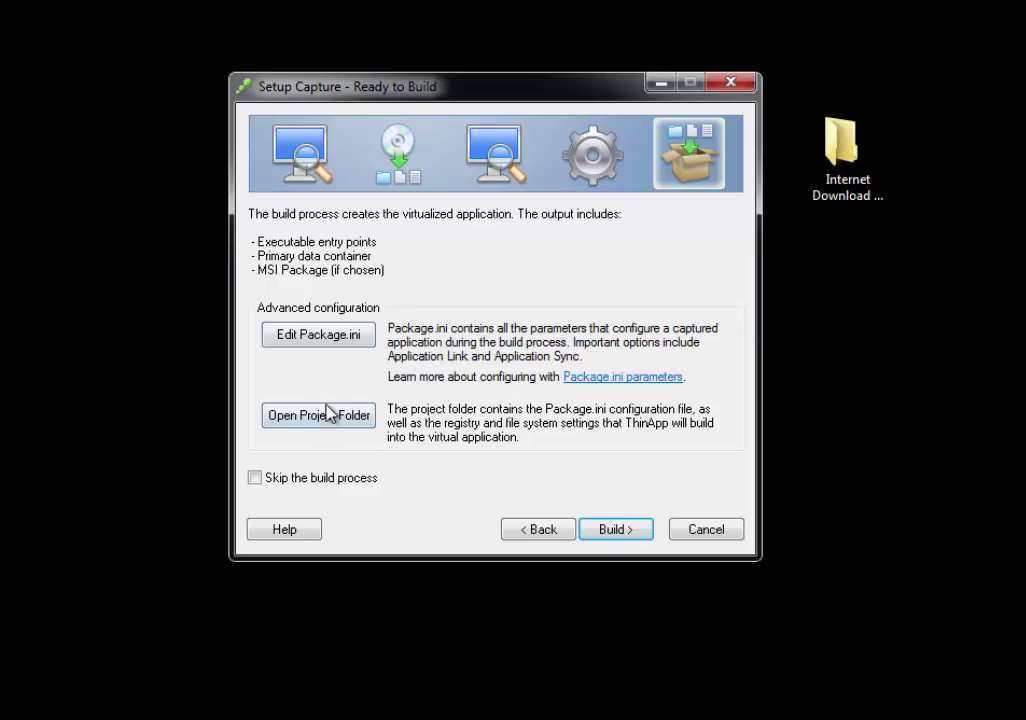
{"action": "left_click", "coordinate": [628, 538]}
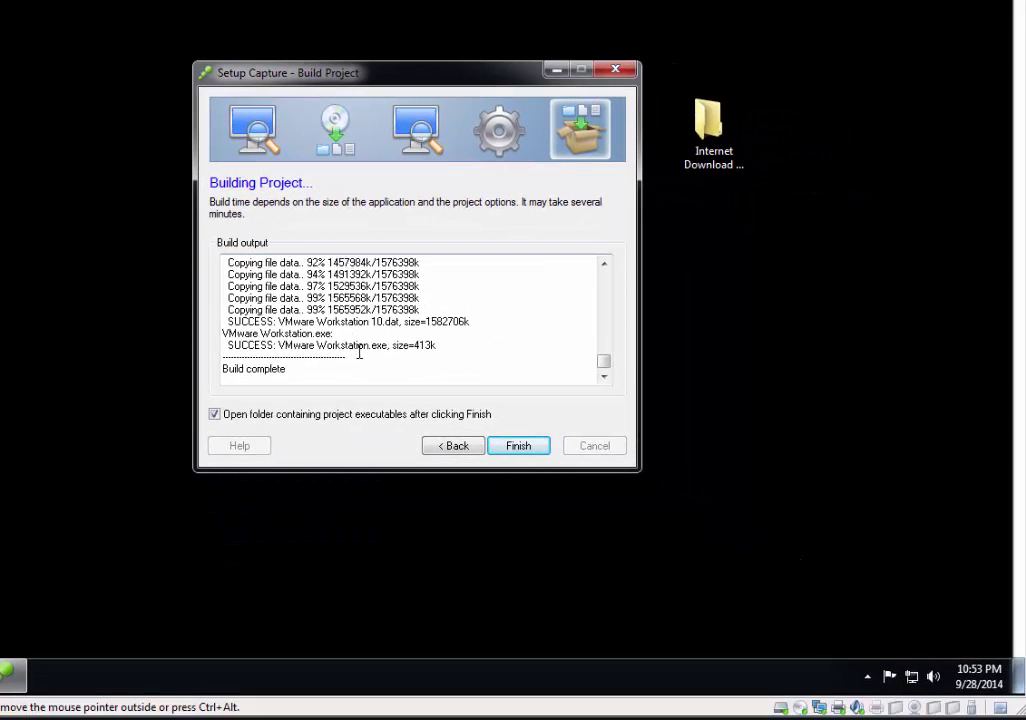
Finish Setup Capture with the project executables folder opened, and review the built VMware Workstation package files in bin.
{"action": "left_click_drag", "start_coordinate": [273, 322], "coordinate": [236, 322]}
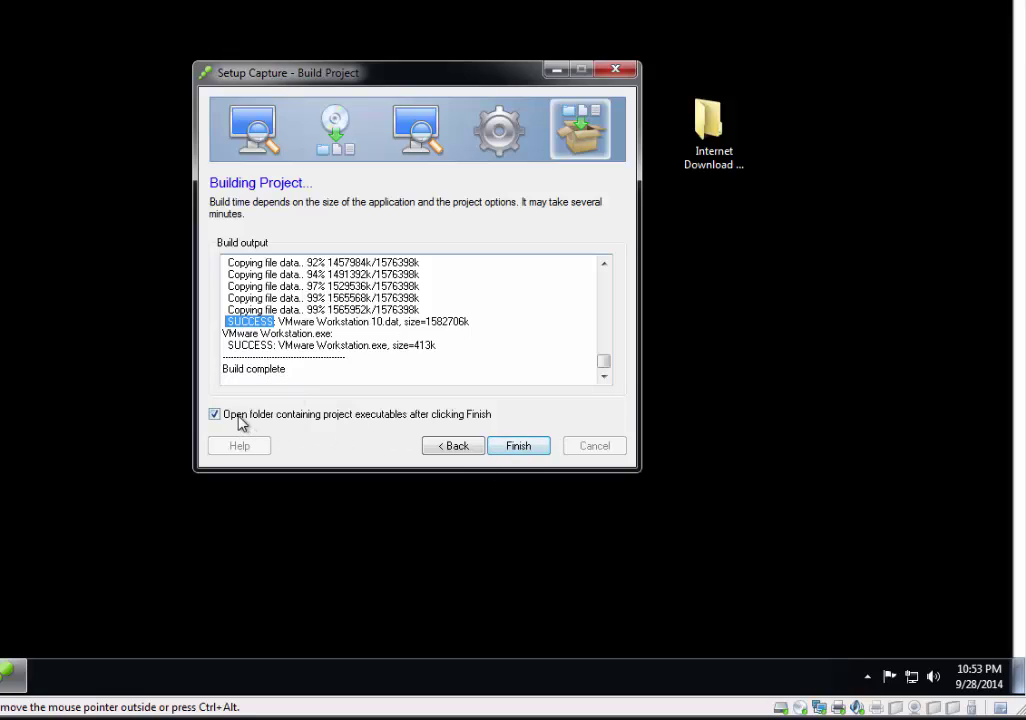
{"action": "left_click", "coordinate": [521, 446]}
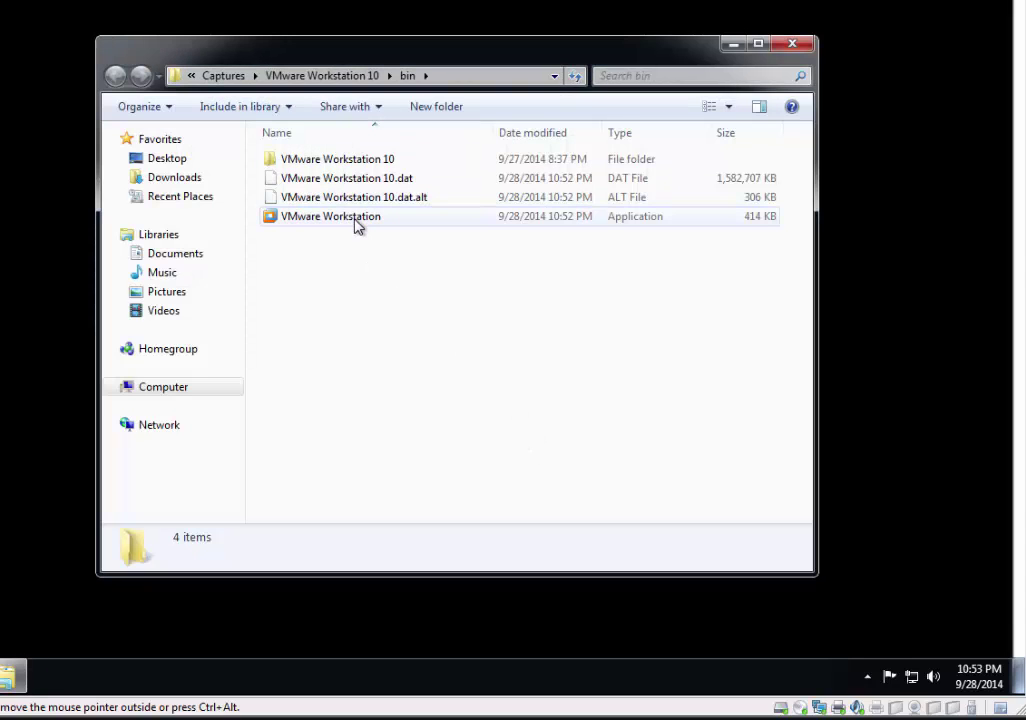
{"action": "mouse_move", "coordinate": [421, 252]}
{"action": "left_mouse_down"}
{"action": "mouse_move", "coordinate": [288, 214]}
{"action": "mouse_move", "coordinate": [260, 158]}
{"action": "mouse_move", "coordinate": [278, 163]}
{"action": "left_mouse_up"}
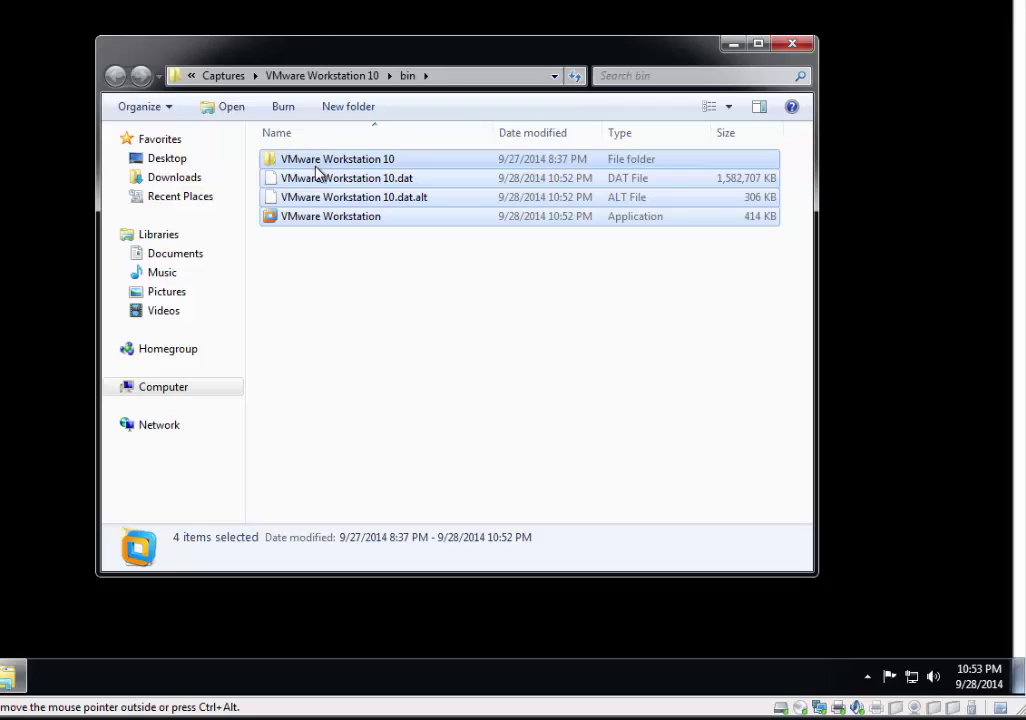
{"action": "left_click", "coordinate": [358, 289]}
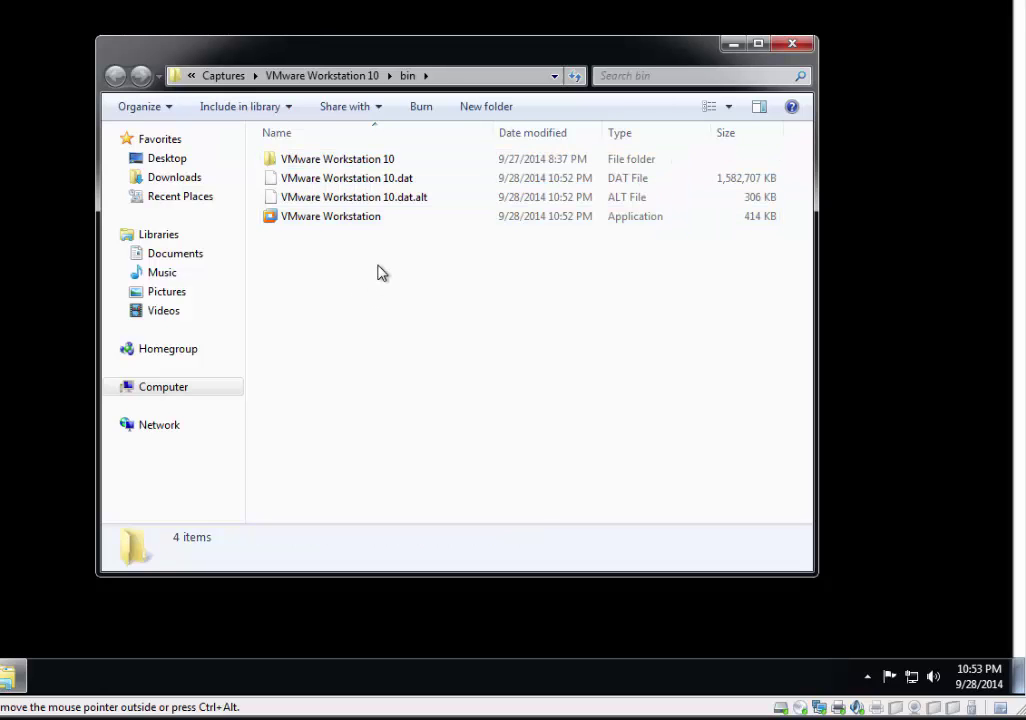
Launch the virtualized VMware Workstation from the bin folder, check its licence status in the product information, and close it.
{"action": "double_click", "coordinate": [352, 219]}
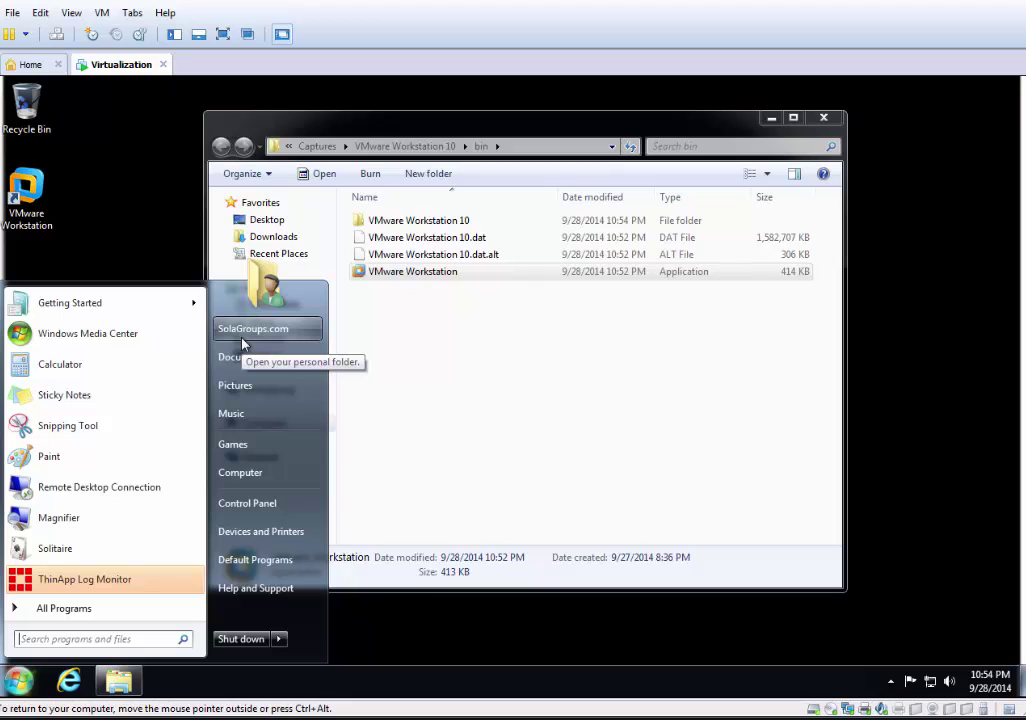
{"action": "left_click", "coordinate": [464, 392]}
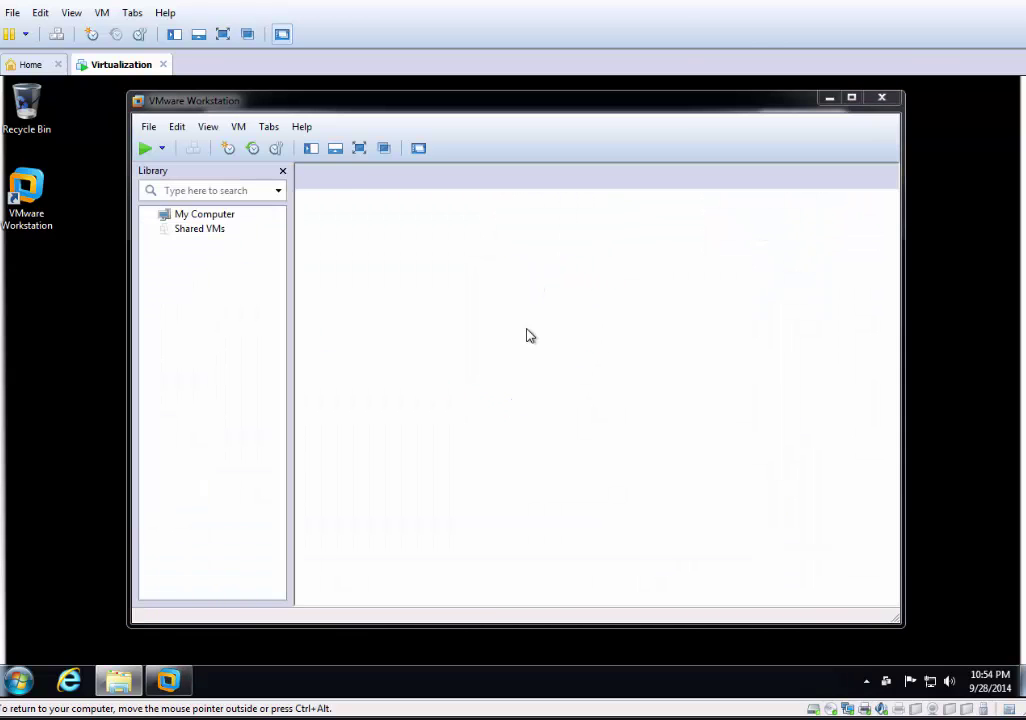
{"action": "left_click", "coordinate": [301, 127]}
{"action": "left_click", "coordinate": [334, 275]}
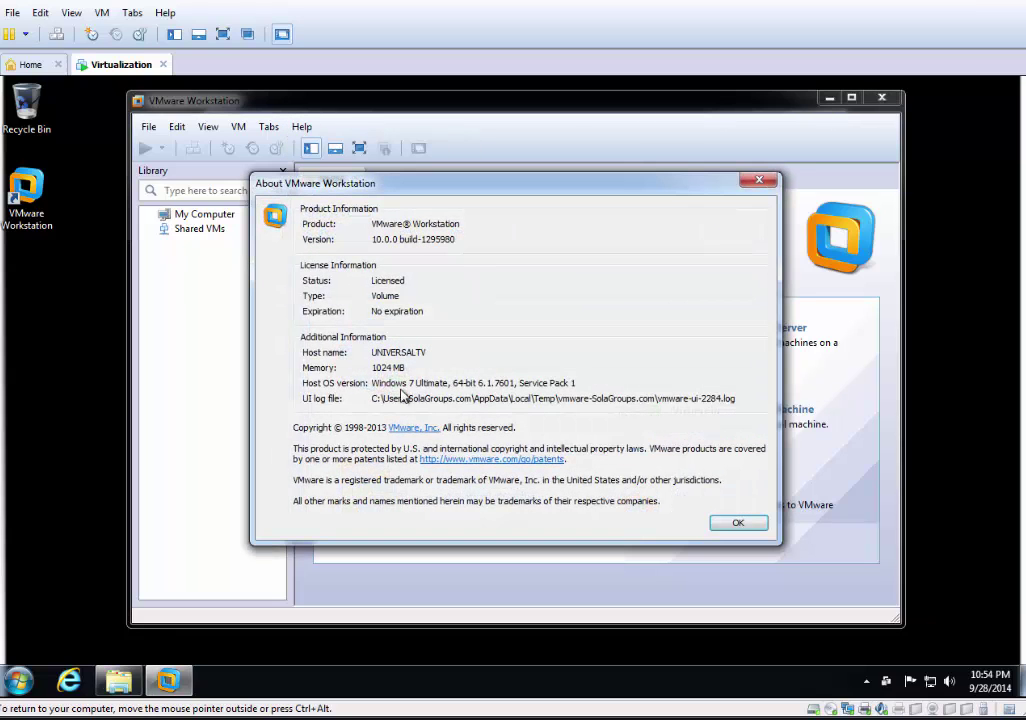
{"action": "double_click", "coordinate": [404, 282]}
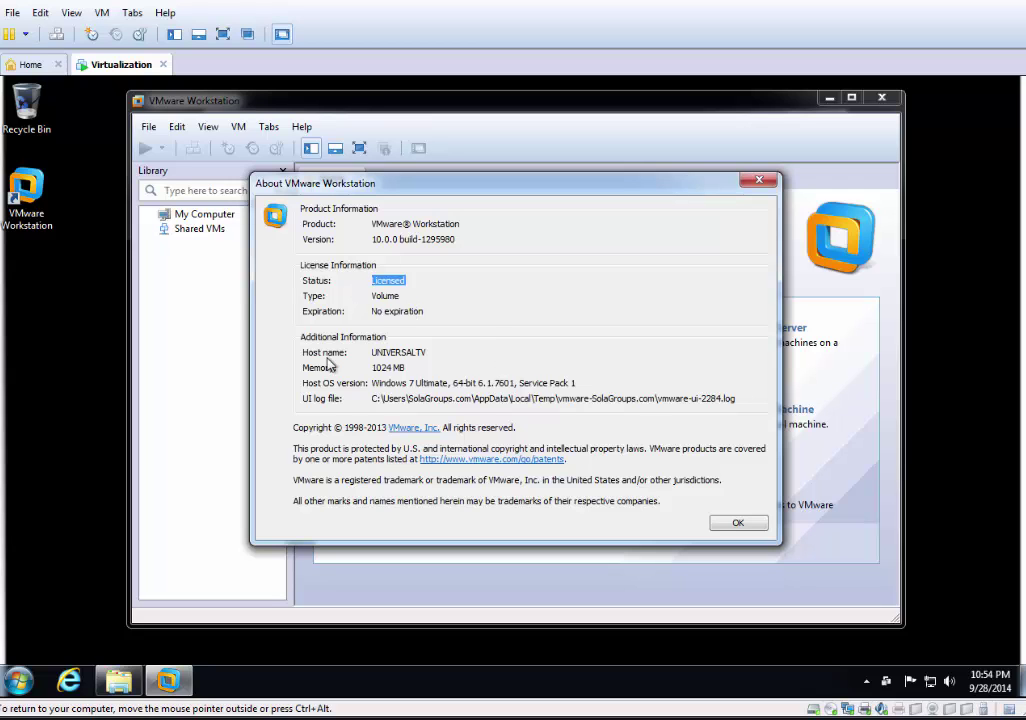
{"action": "left_click", "coordinate": [758, 180]}
{"action": "left_click", "coordinate": [879, 101]}
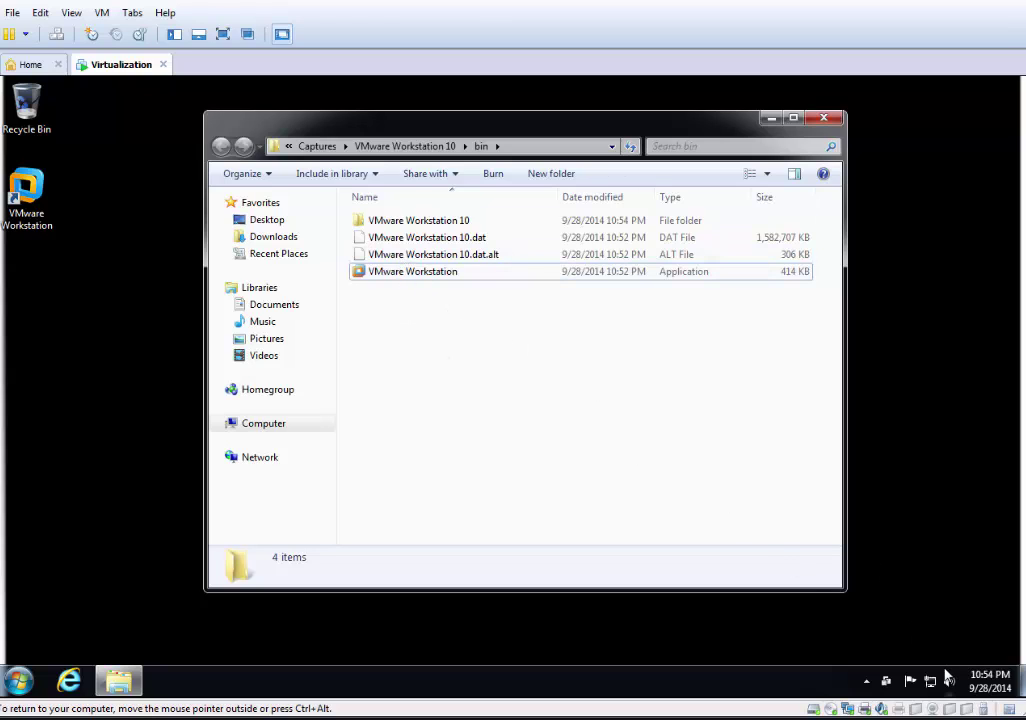
Relaunch the virtualized VMware Workstation, view the New Virtual Machine Wizard without creating a machine, and close the application.
{"action": "double_click", "coordinate": [419, 272]}
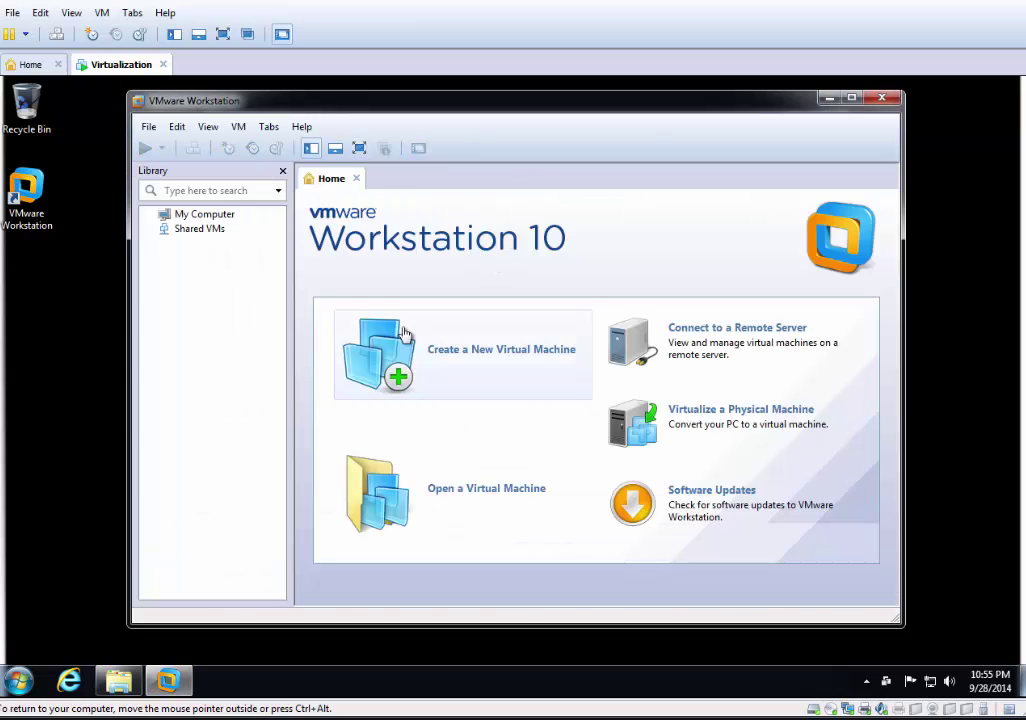
{"action": "left_click", "coordinate": [442, 349]}
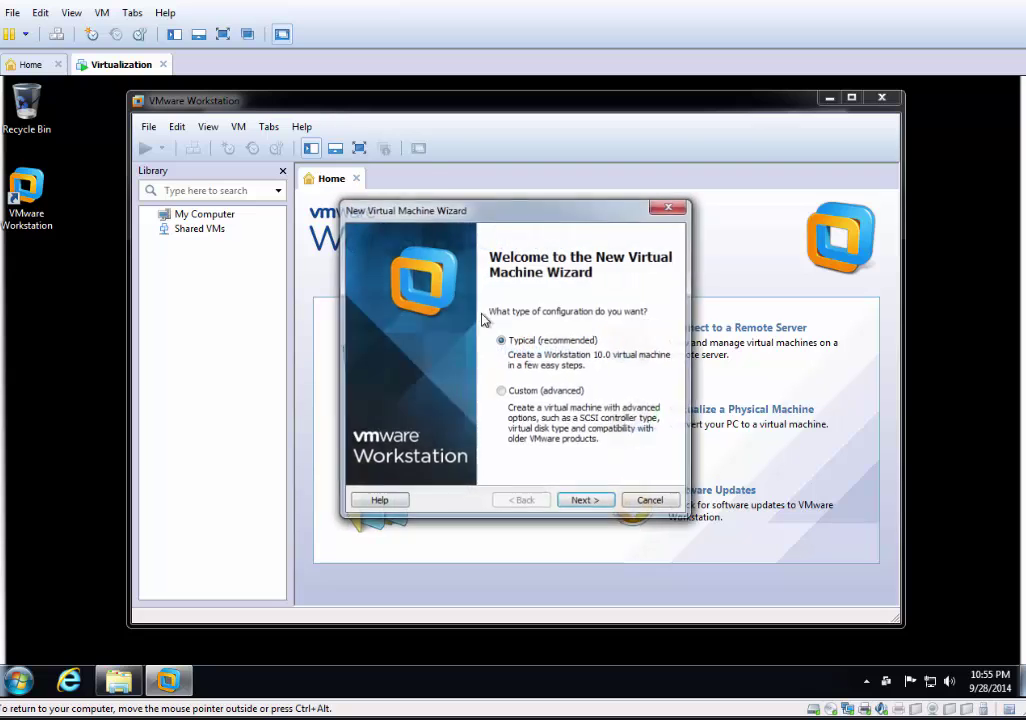
{"action": "left_click", "coordinate": [651, 501]}
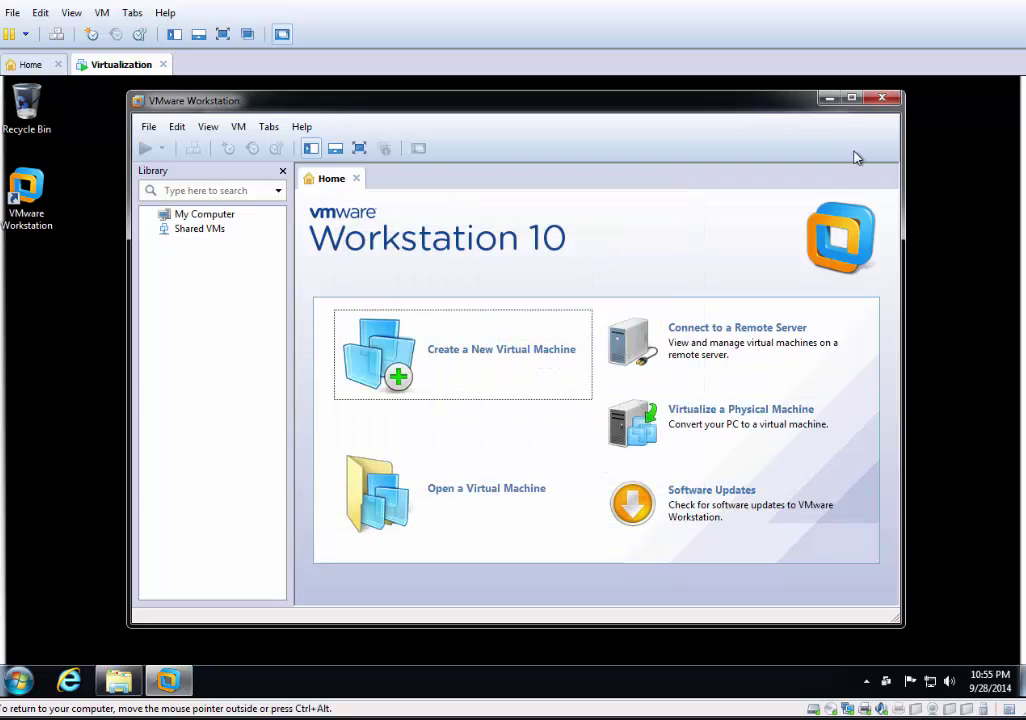
{"action": "left_click", "coordinate": [826, 99]}
Review the complete set of portable package files in the bin folder, then close the folder.
{"action": "left_click_drag", "start_coordinate": [527, 328], "coordinate": [339, 206]}
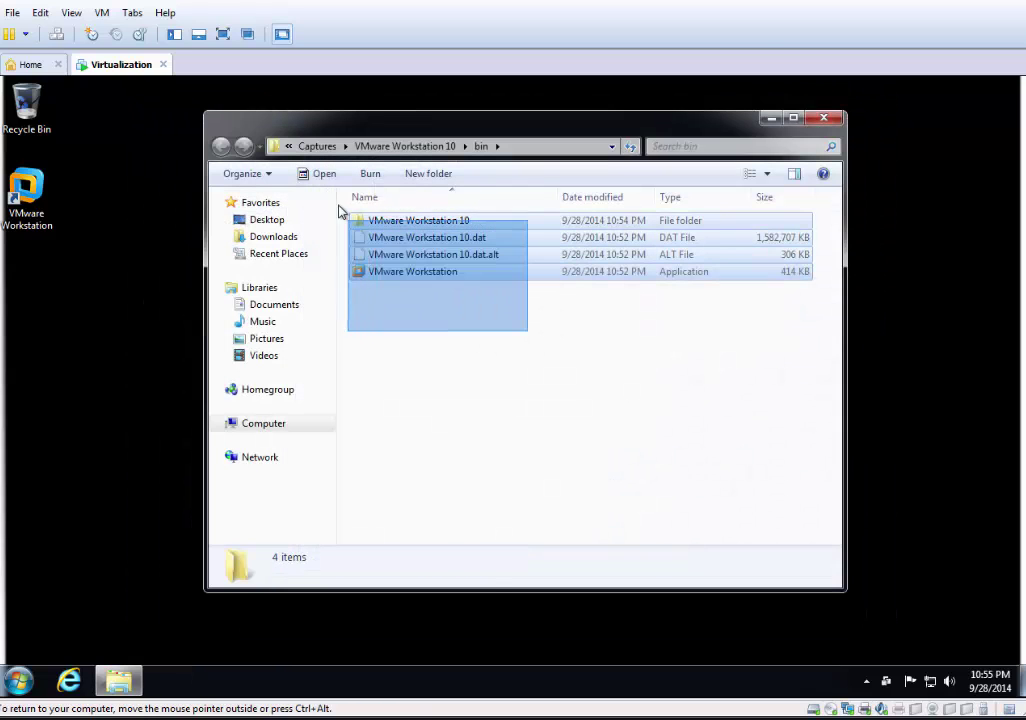
{"action": "left_click", "coordinate": [452, 287]}
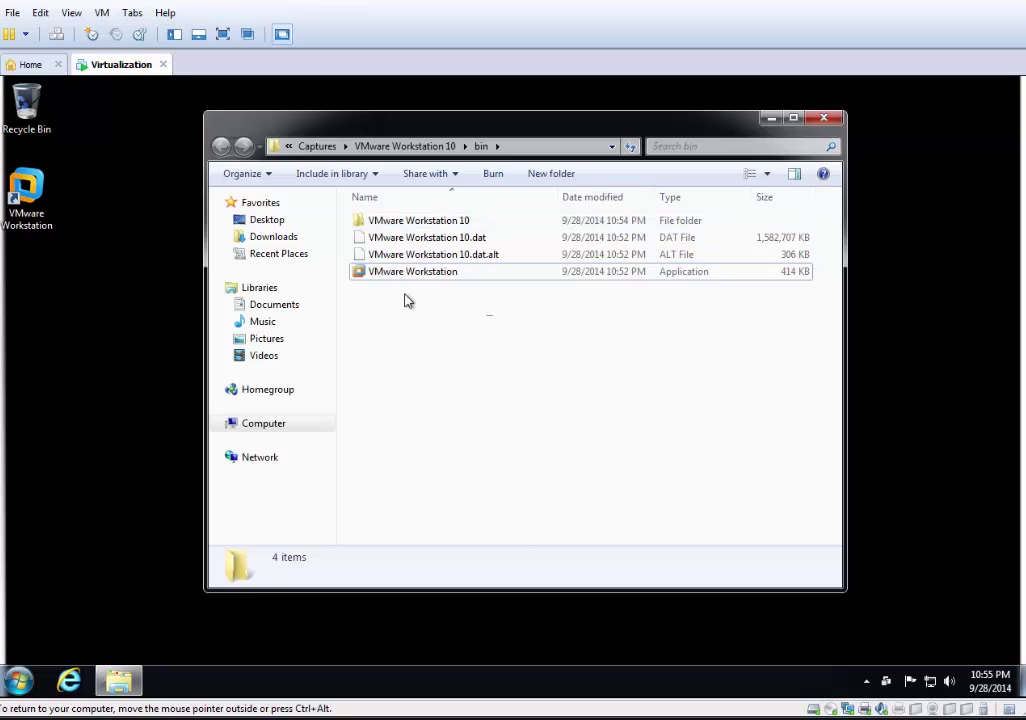
{"action": "left_click_drag", "start_coordinate": [490, 287], "coordinate": [327, 199]}
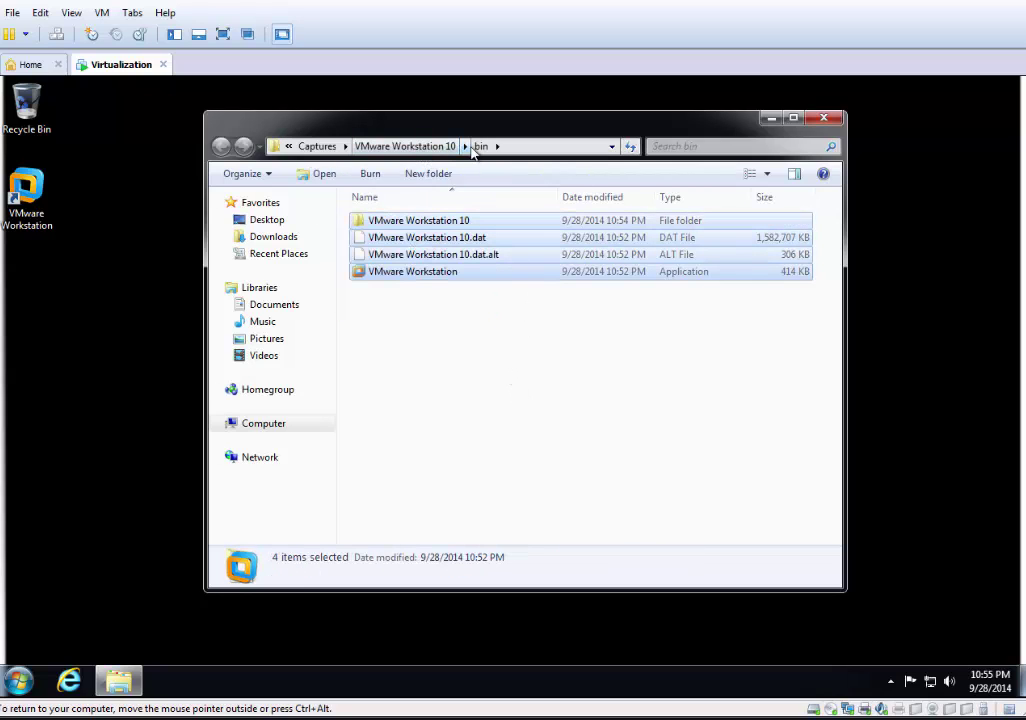
{"action": "left_click", "coordinate": [470, 347]}
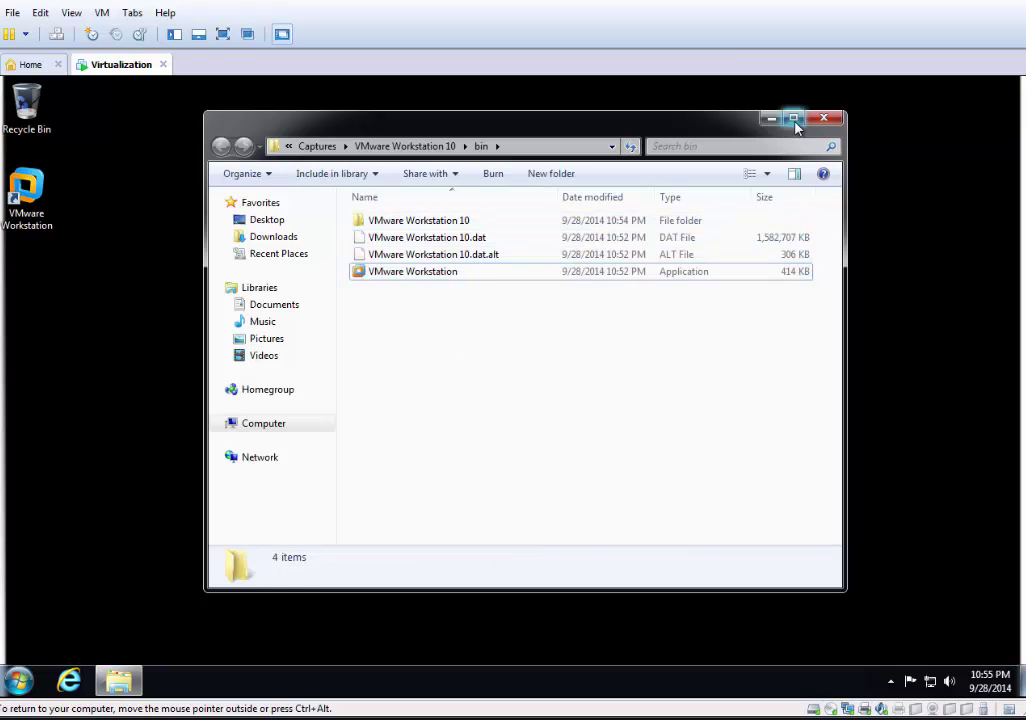
{"action": "left_click", "coordinate": [823, 118]}
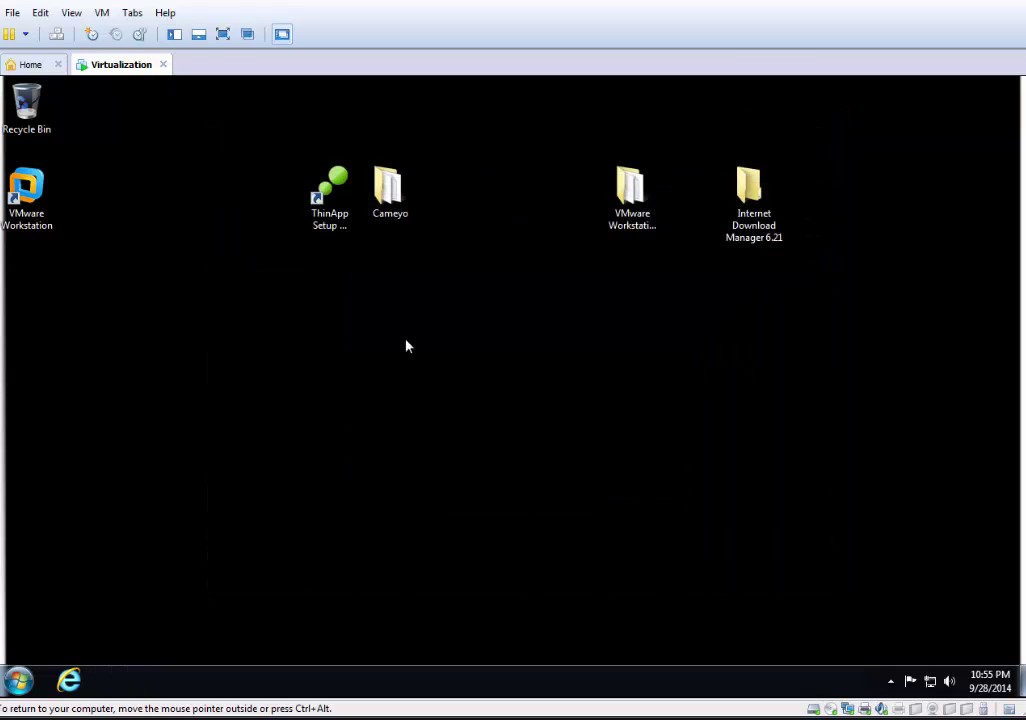
Switch to Cameyo by running Softweerka from the desktop Cameyo folder, close that folder, and start capturing an installation.
{"action": "double_click", "coordinate": [383, 215]}
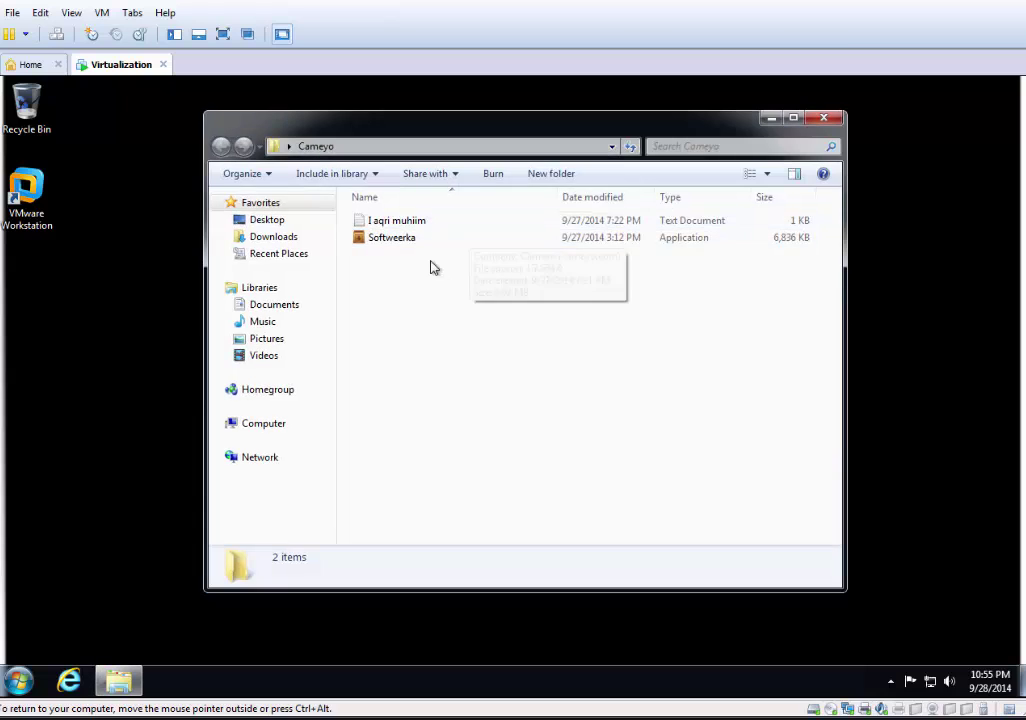
{"action": "double_click", "coordinate": [408, 243]}
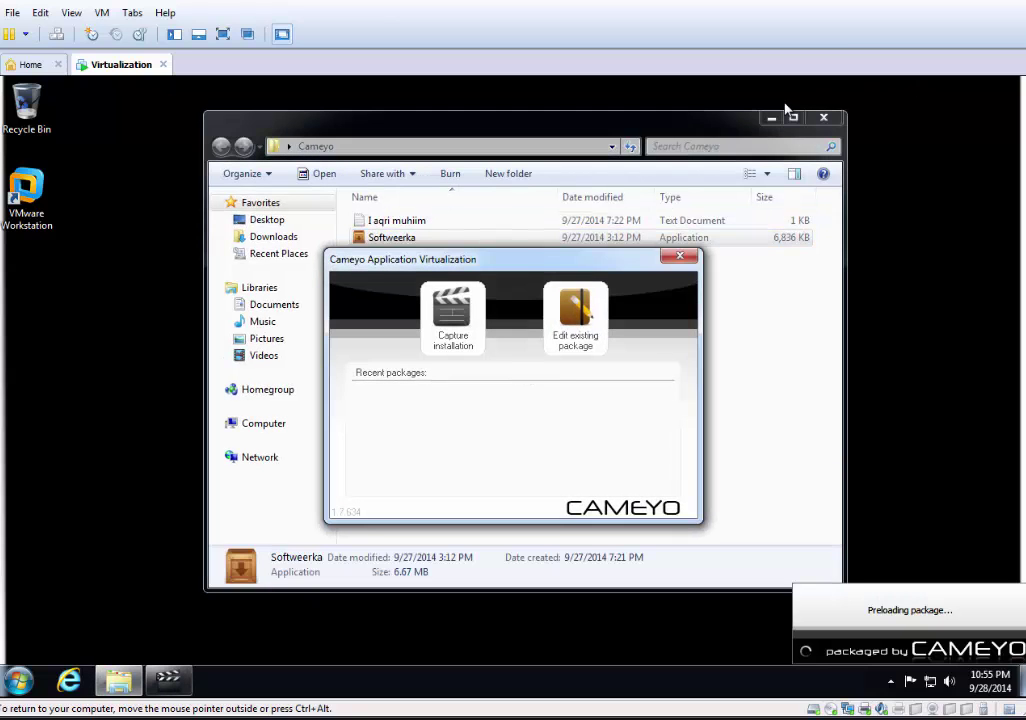
{"action": "left_click", "coordinate": [823, 118]}
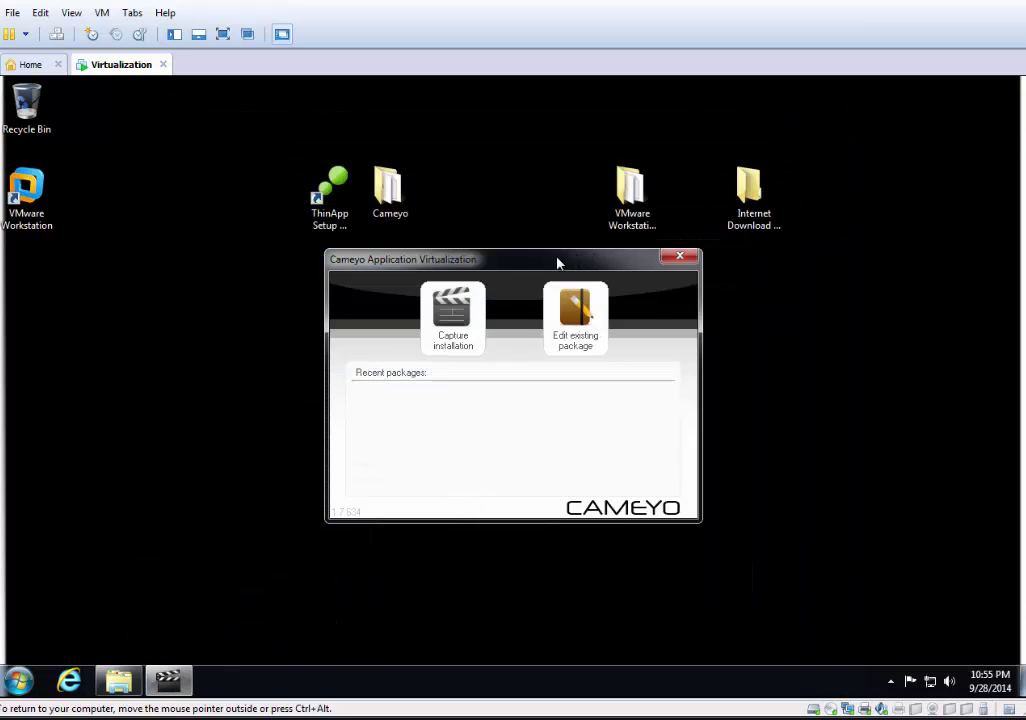
{"action": "left_click_drag", "start_coordinate": [559, 258], "coordinate": [531, 165]}
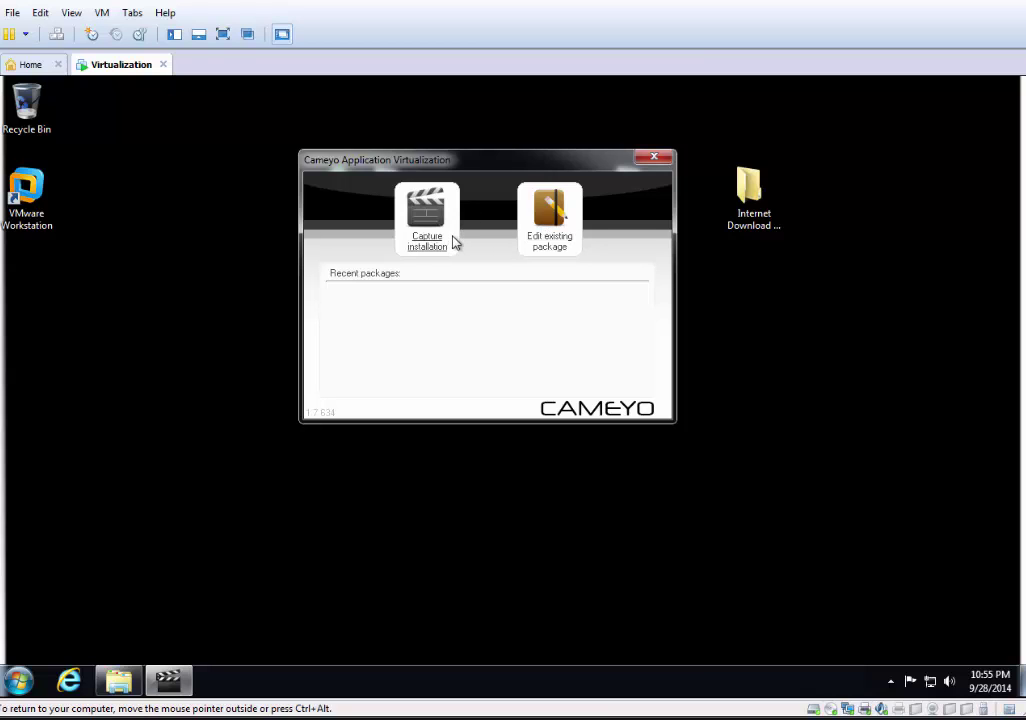
{"action": "left_click", "coordinate": [430, 215]}
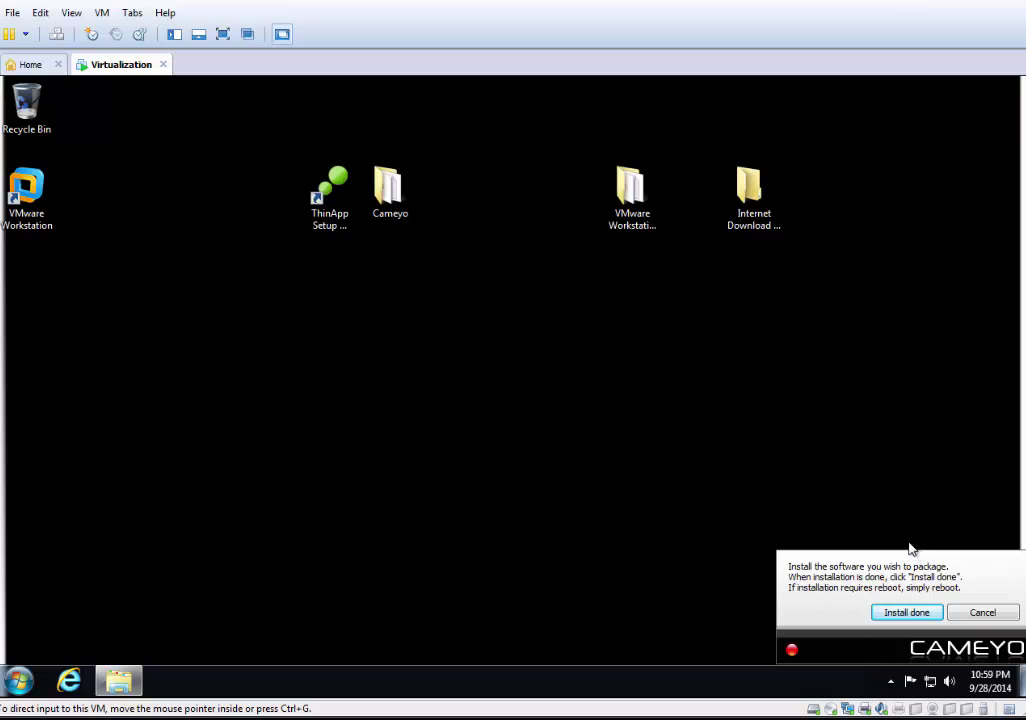
Run the Softweerka installer from the Internet Download Manager 6.21 folder and complete it with the default Internet Download Manager program group.
{"action": "double_click", "coordinate": [742, 215]}
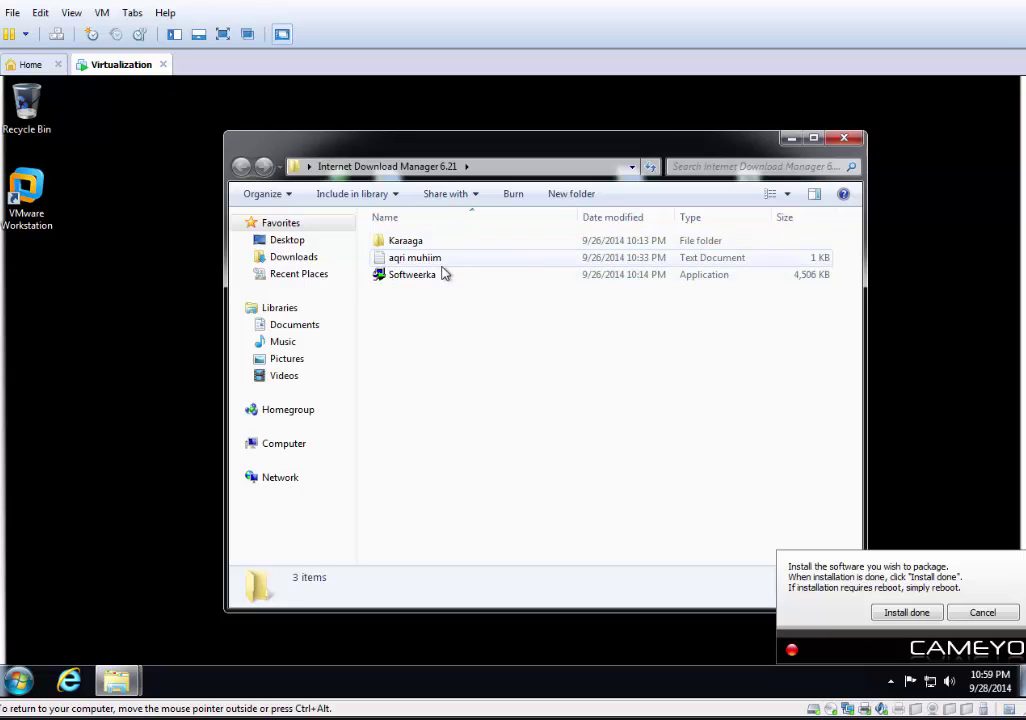
{"action": "left_click", "coordinate": [426, 279]}
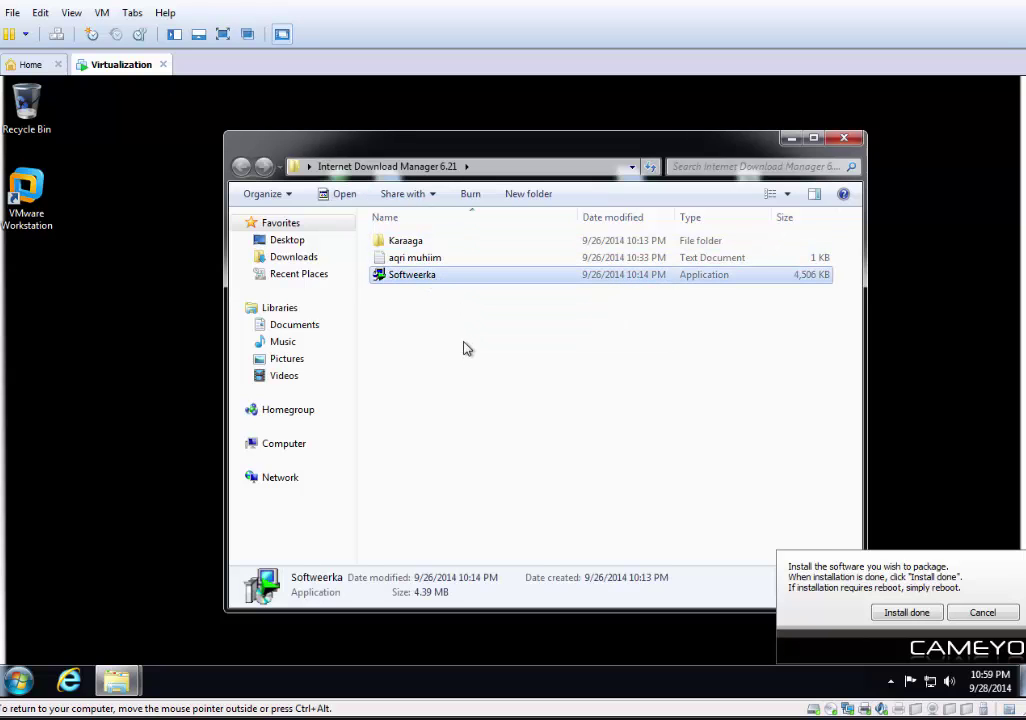
{"action": "key", "text": "Return"}
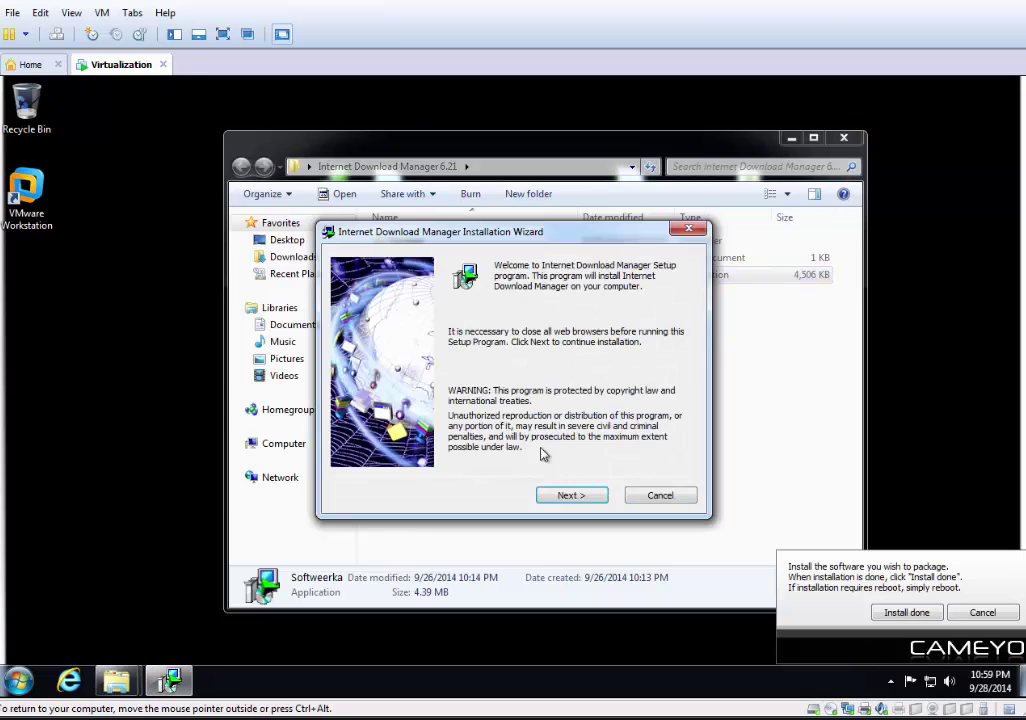
{"action": "left_click", "coordinate": [567, 497]}
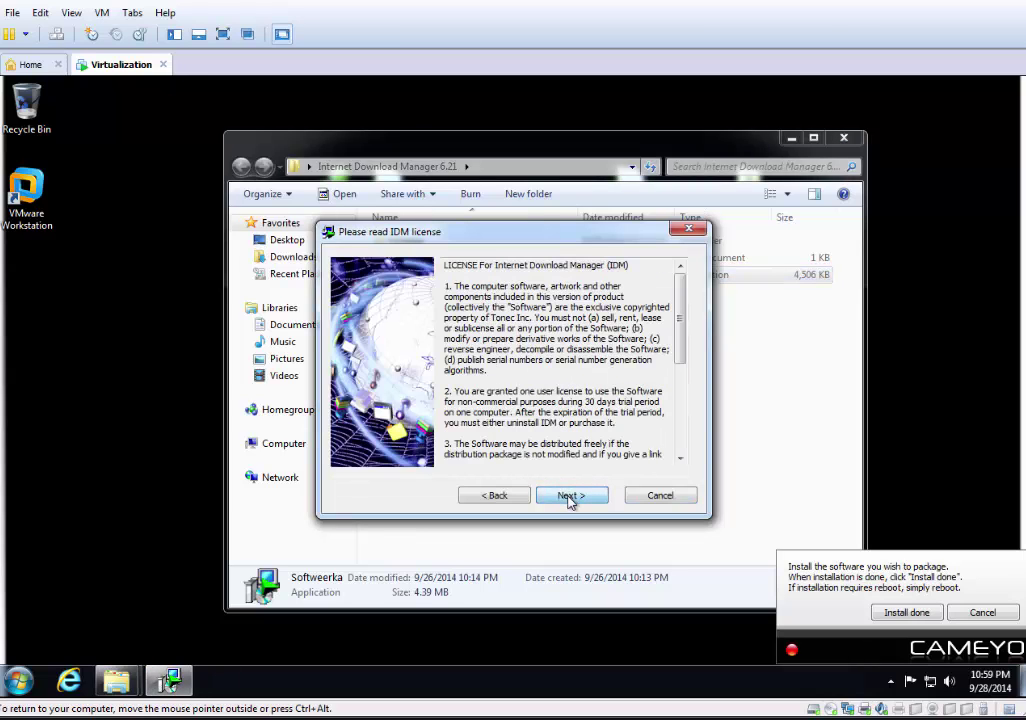
{"action": "left_click", "coordinate": [569, 499]}
{"action": "left_click", "coordinate": [569, 496]}
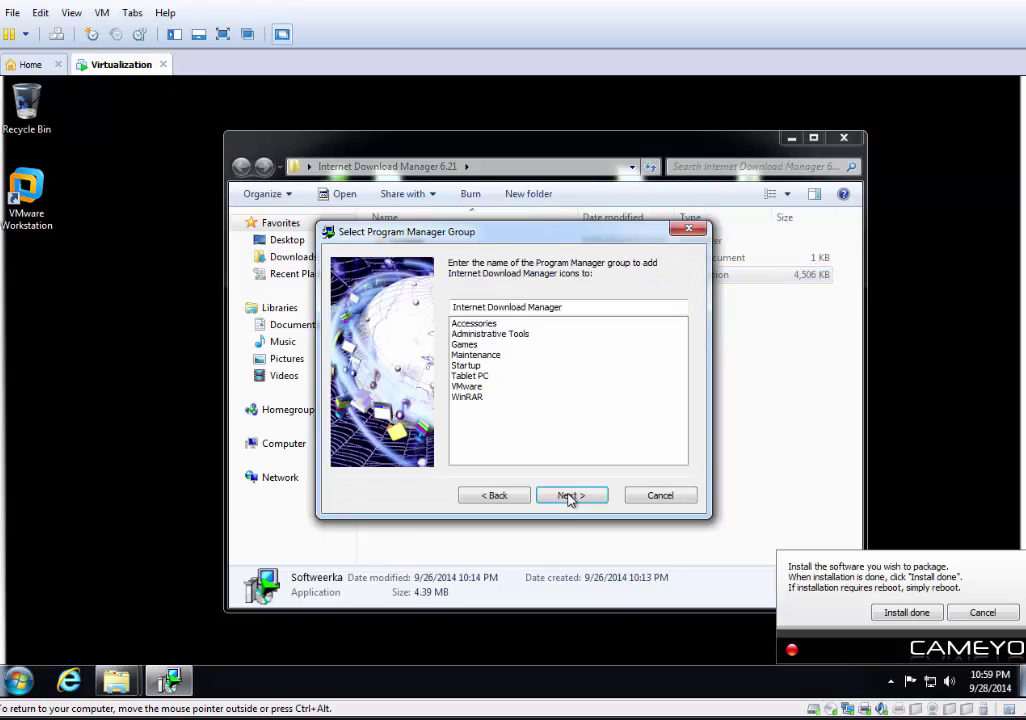
{"action": "left_click", "coordinate": [569, 496]}
{"action": "left_click", "coordinate": [569, 496]}
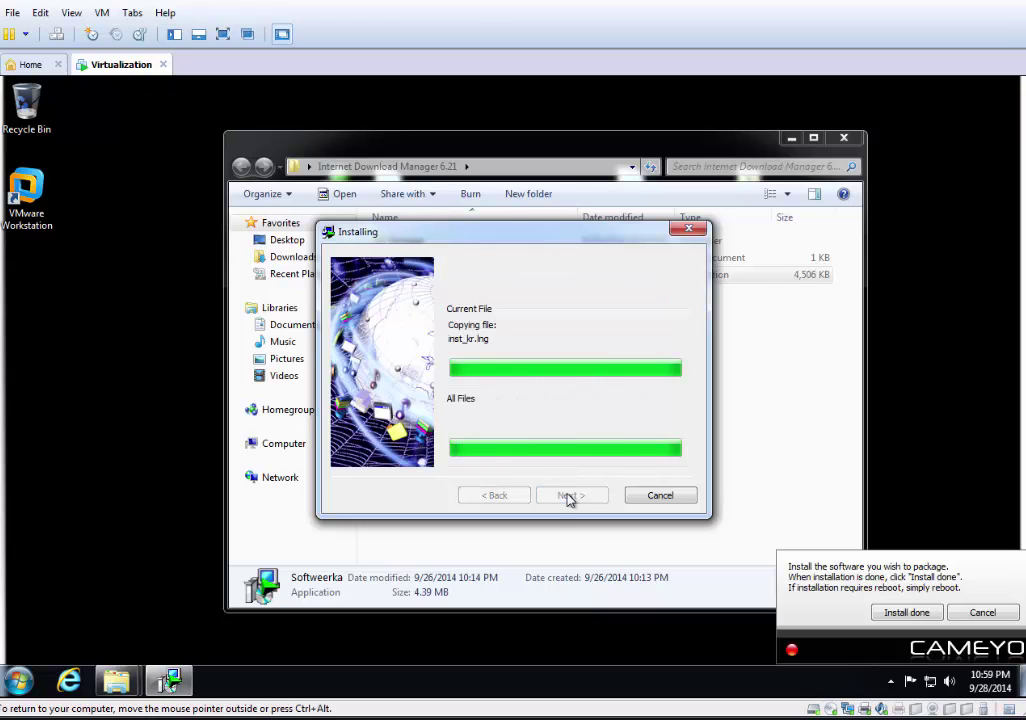
{"action": "left_click", "coordinate": [570, 496]}
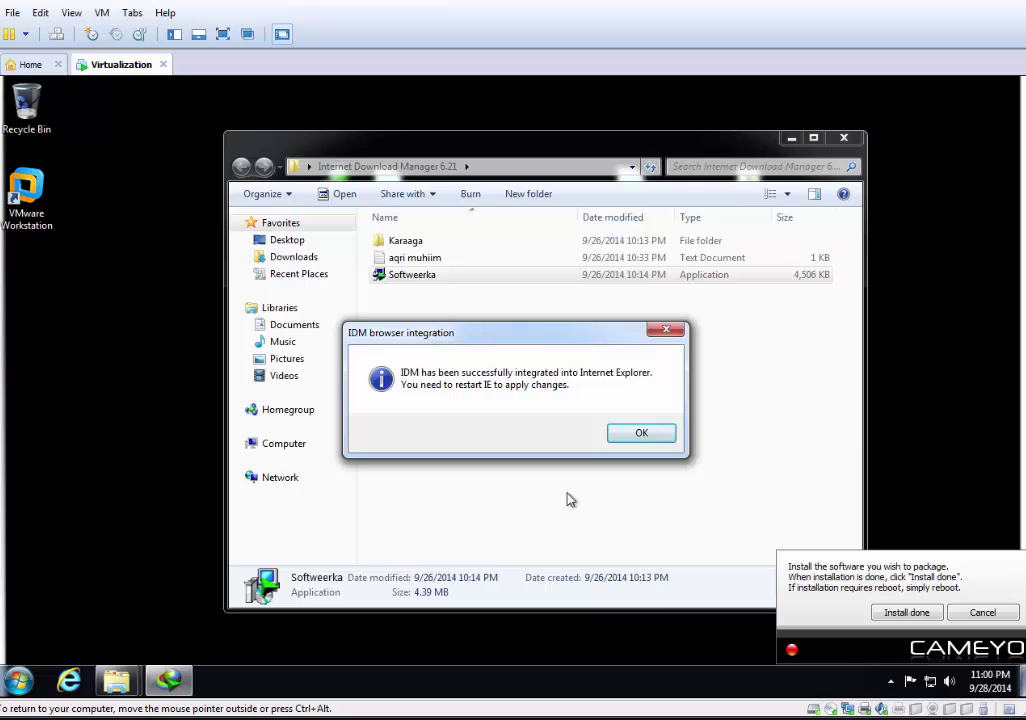
Dismiss Internet Download Manager's browser integration and serial number messages, and close its registration form without filling it in.
{"action": "left_click", "coordinate": [636, 438]}
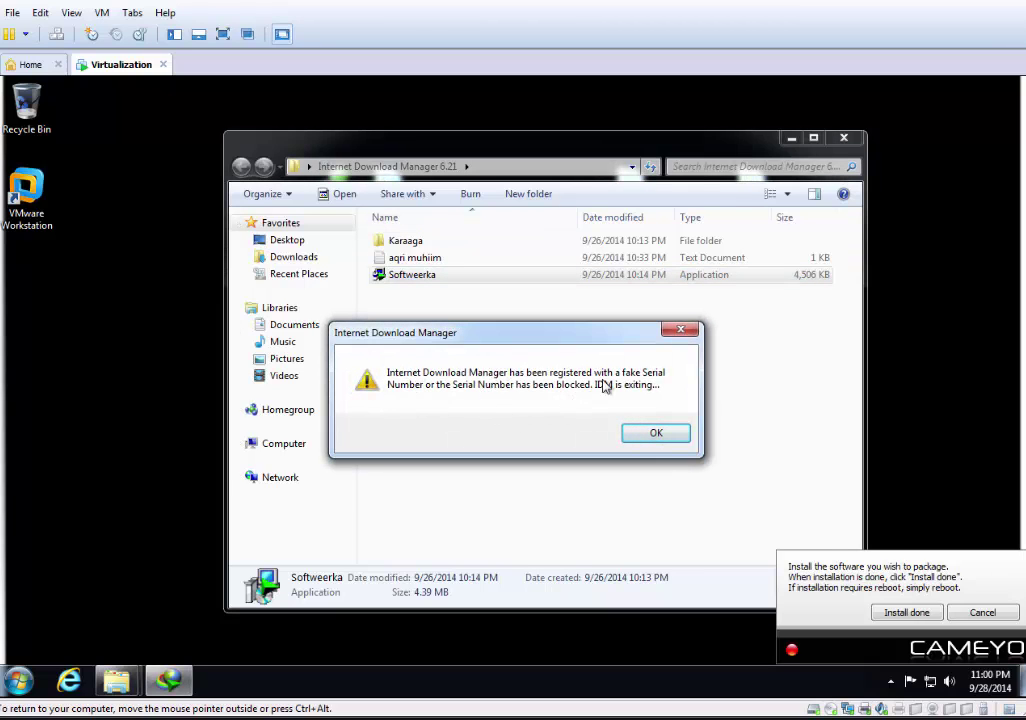
{"action": "left_click", "coordinate": [647, 441]}
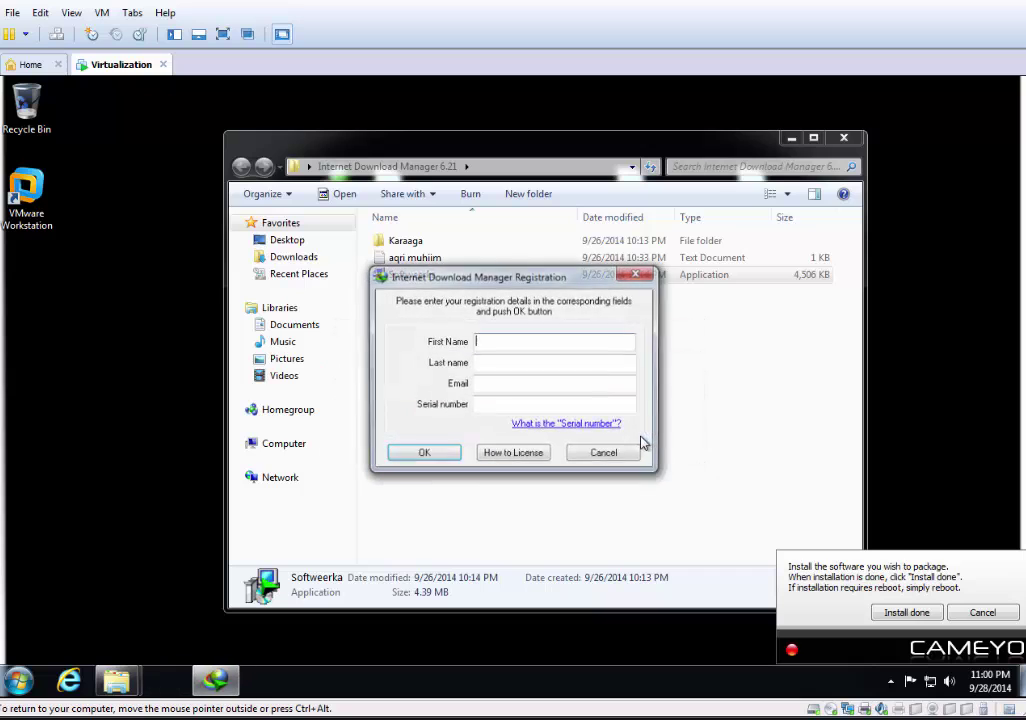
{"action": "left_click", "coordinate": [636, 276]}
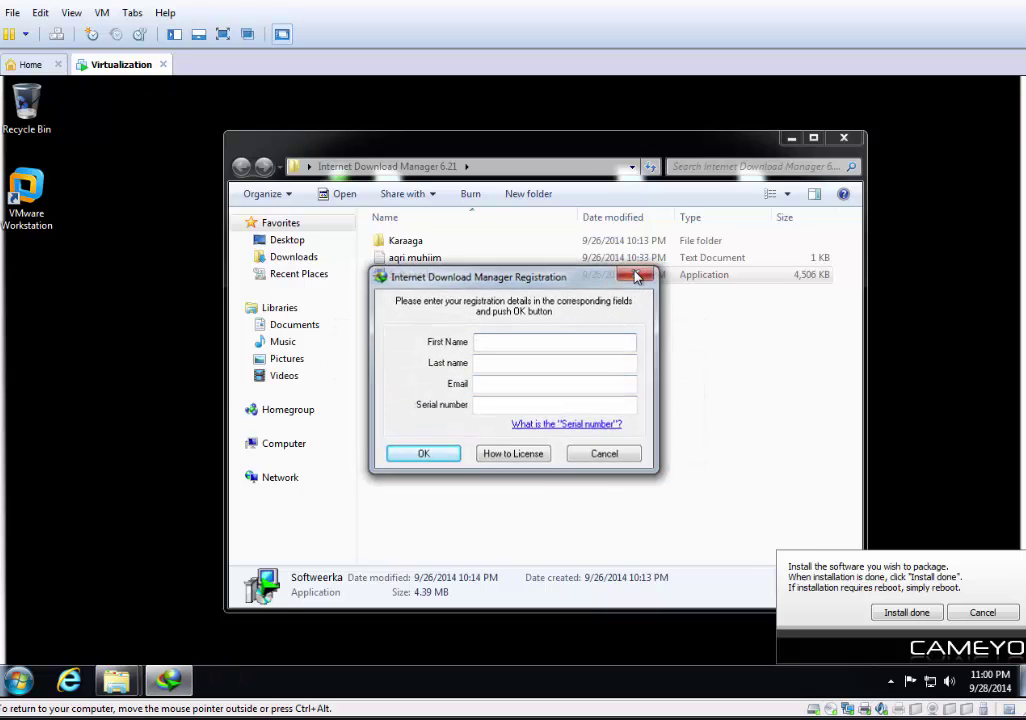
Copy the IDMan application from the Karaaga folder inside the Internet Download Manager 6.21 folder.
{"action": "left_click", "coordinate": [890, 682]}
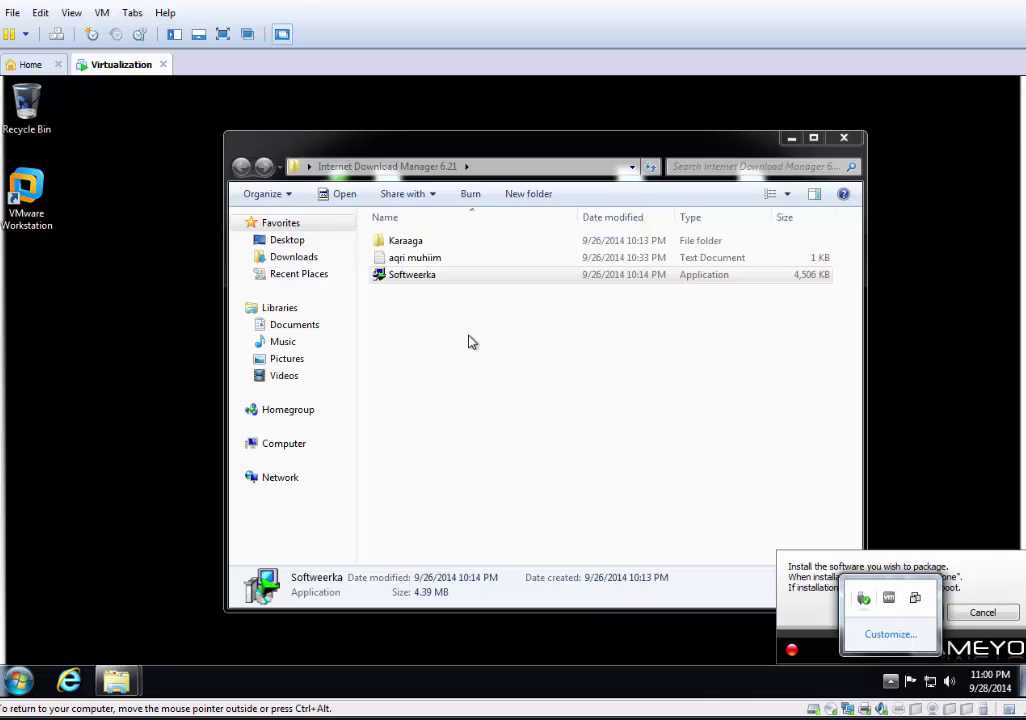
{"action": "left_click", "coordinate": [445, 310]}
{"action": "double_click", "coordinate": [410, 243]}
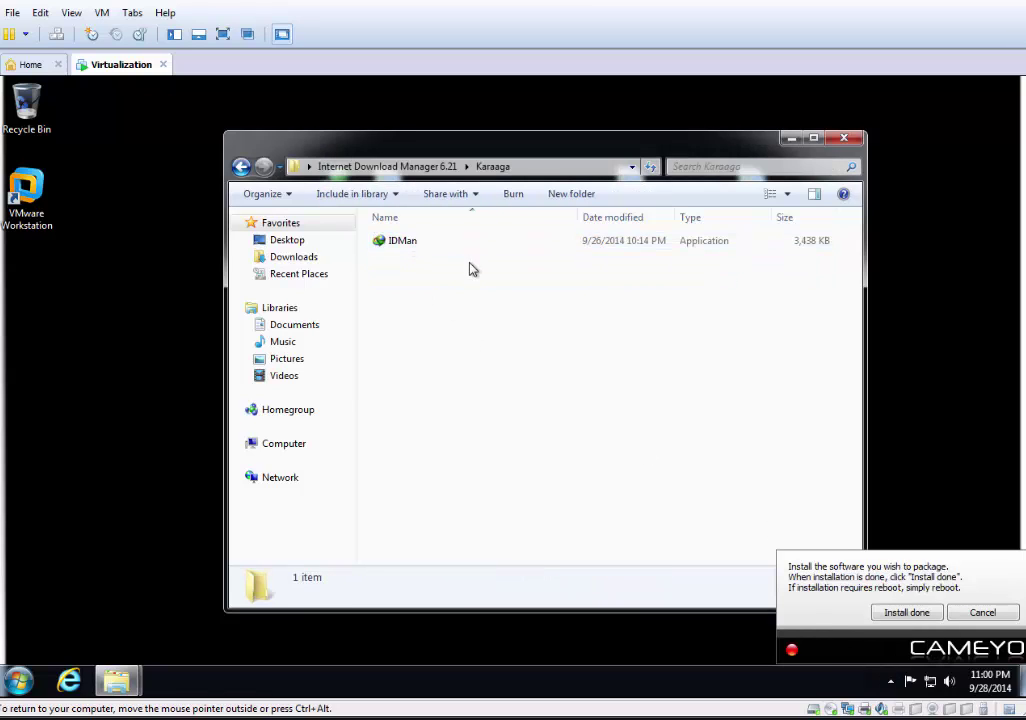
{"action": "left_click", "coordinate": [398, 242]}
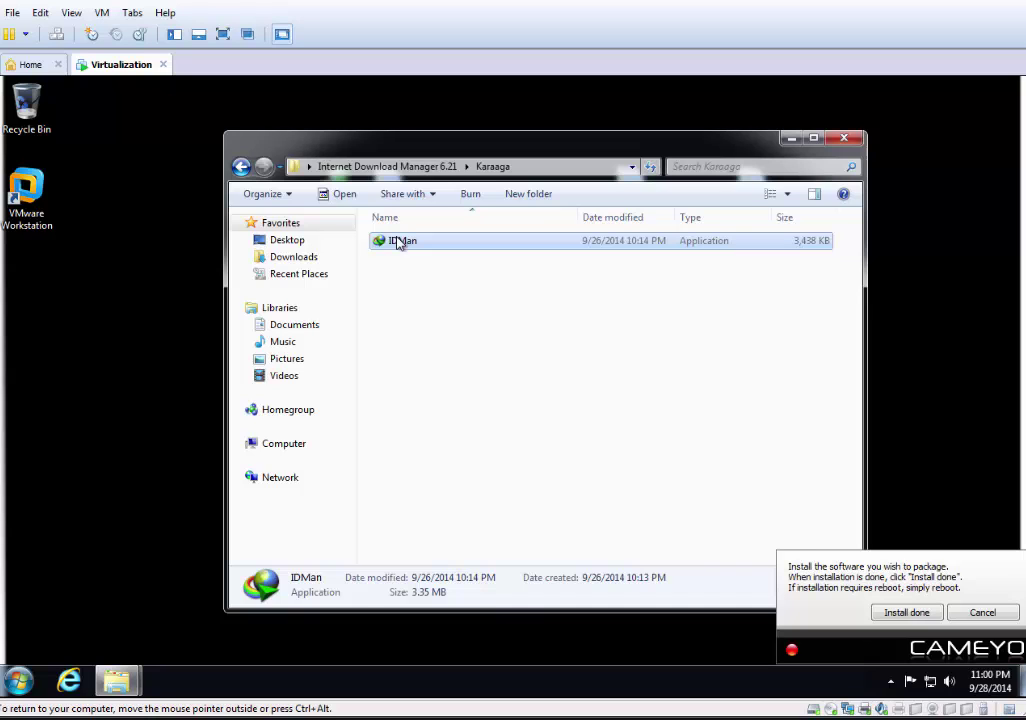
{"action": "right_click", "coordinate": [398, 243]}
{"action": "left_click", "coordinate": [445, 488]}
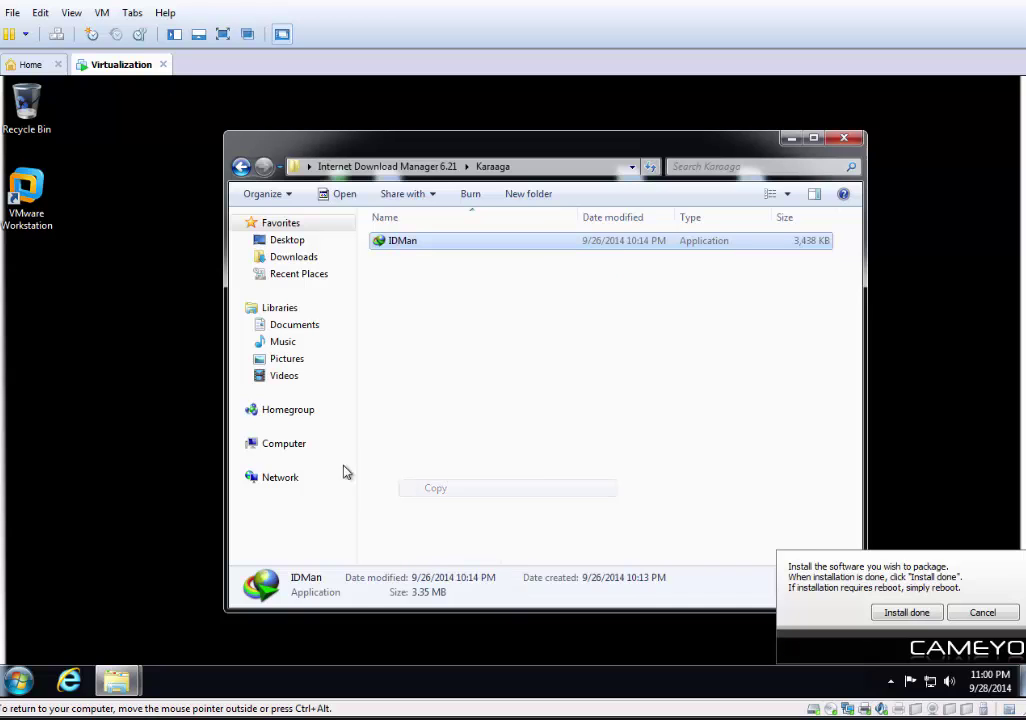
Paste IDMan into C:\Program Files (x86)\Internet Download Manager, replacing the existing file, and close the folder.
{"action": "left_click", "coordinate": [288, 443]}
{"action": "left_click", "coordinate": [455, 262]}
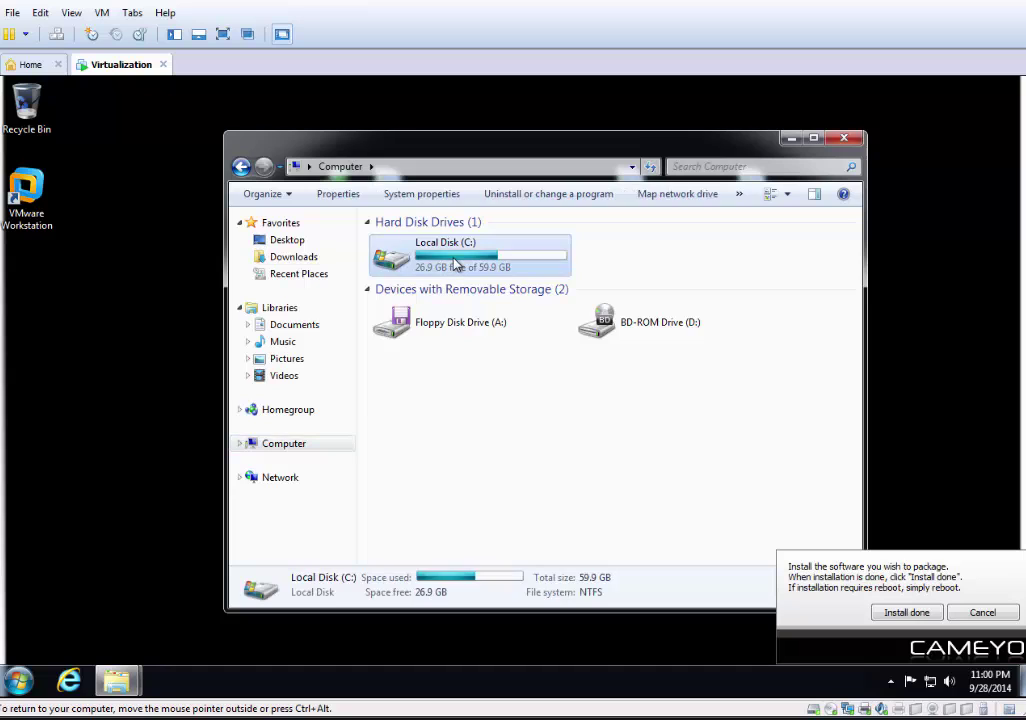
{"action": "double_click", "coordinate": [455, 262]}
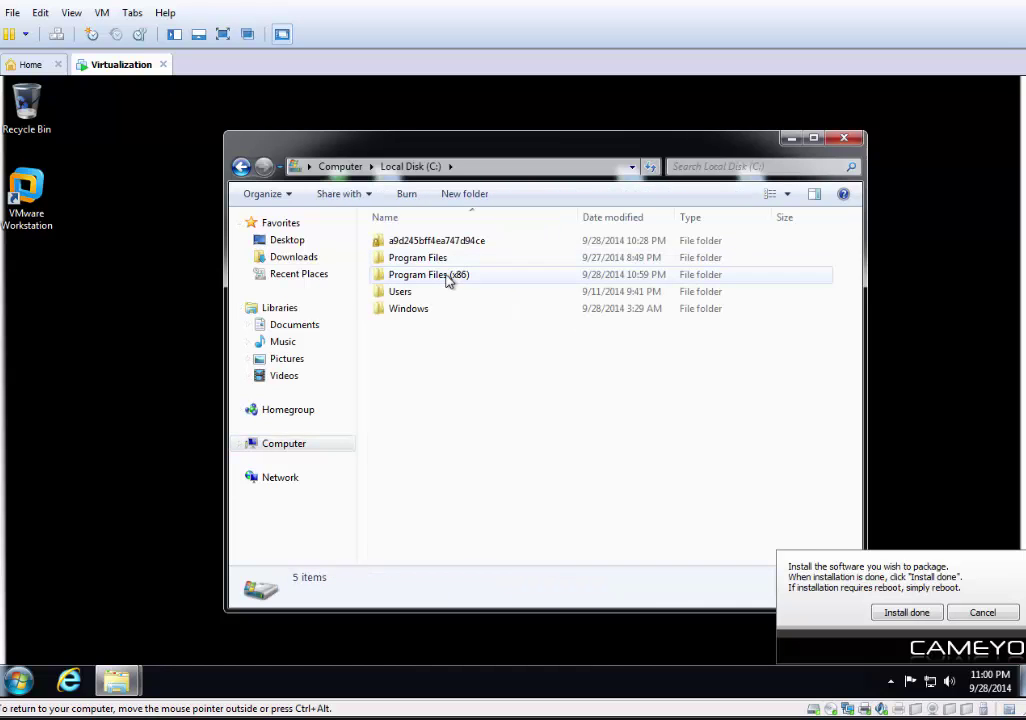
{"action": "double_click", "coordinate": [451, 277]}
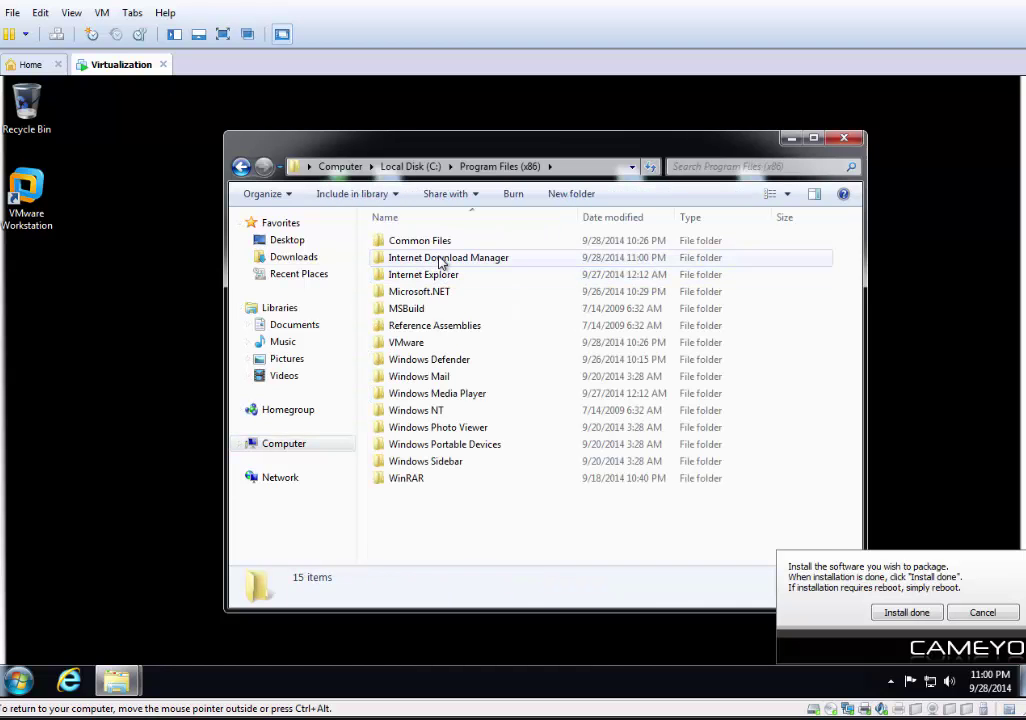
{"action": "double_click", "coordinate": [442, 259]}
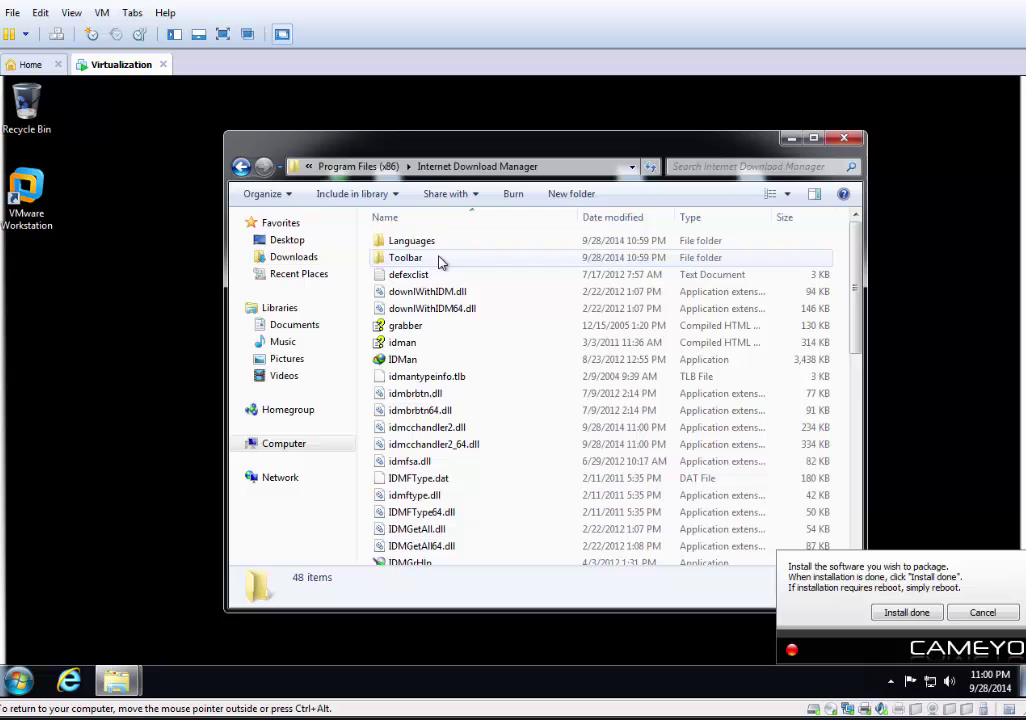
{"action": "right_click", "coordinate": [819, 233]}
{"action": "left_click", "coordinate": [862, 348]}
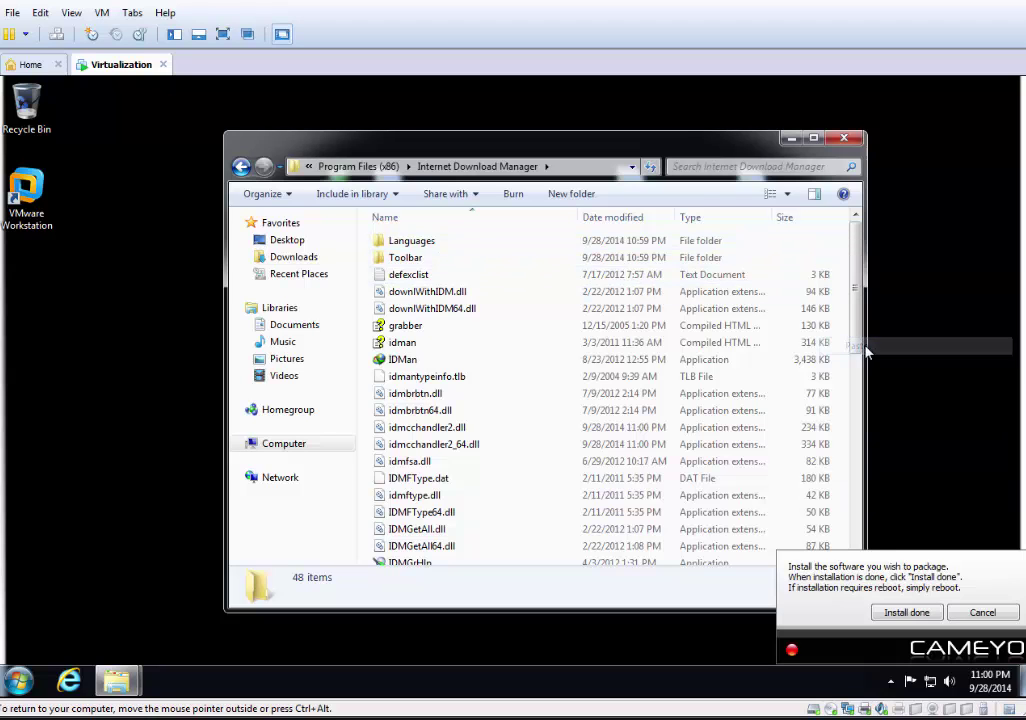
{"action": "left_click", "coordinate": [459, 314]}
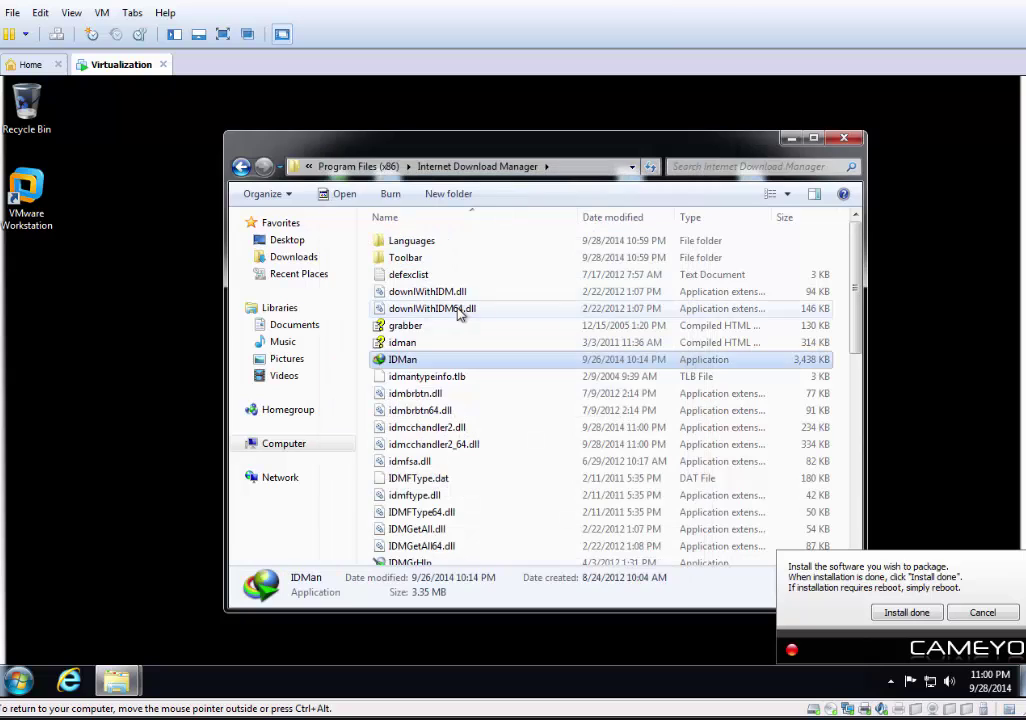
{"action": "left_click", "coordinate": [845, 138]}
Reopen the Internet Download Manager 6.21 folder, launch Internet Download Manager, and close its Tip of the Day with startup tips turned off.
{"action": "double_click", "coordinate": [753, 183]}
{"action": "left_click", "coordinate": [22, 677]}
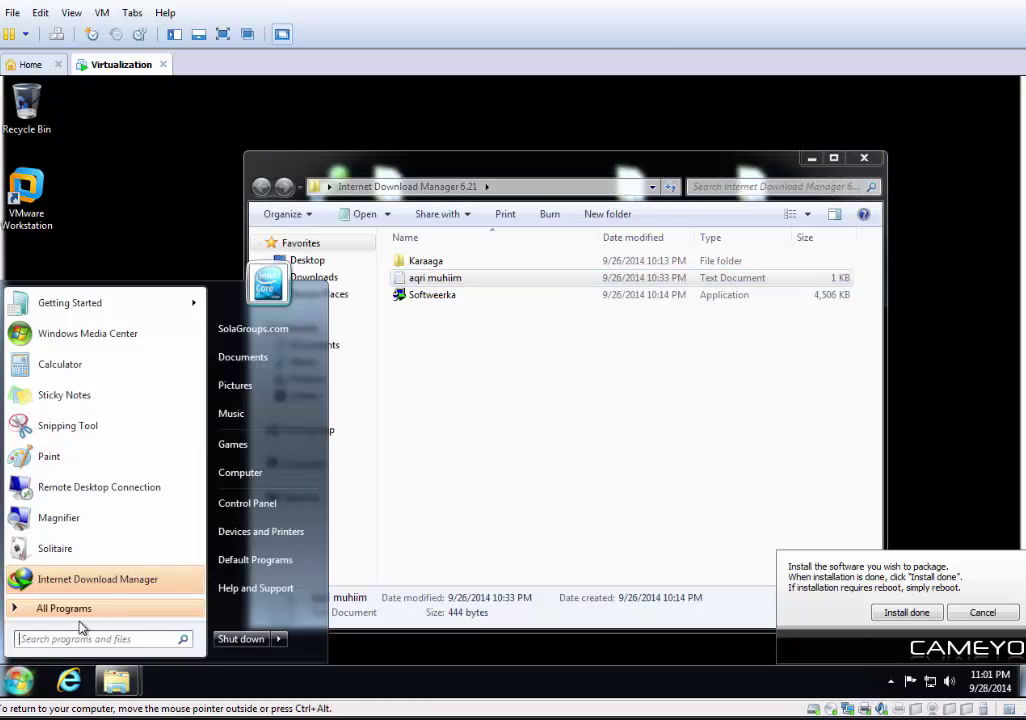
{"action": "left_click", "coordinate": [77, 583]}
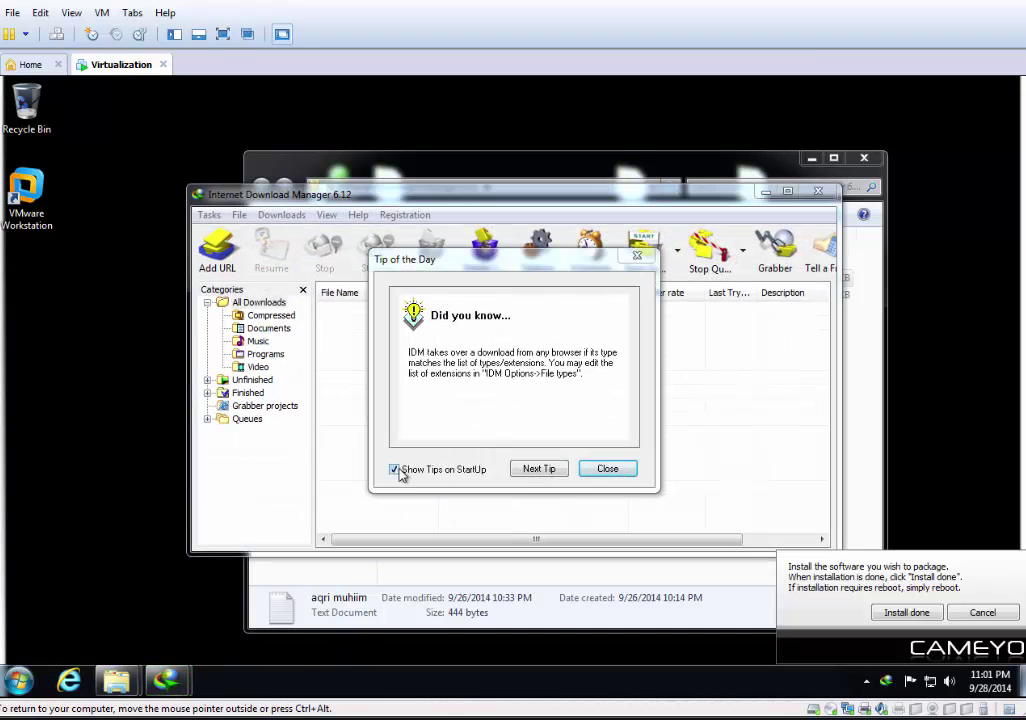
{"action": "left_click", "coordinate": [394, 469]}
{"action": "left_click", "coordinate": [606, 468]}
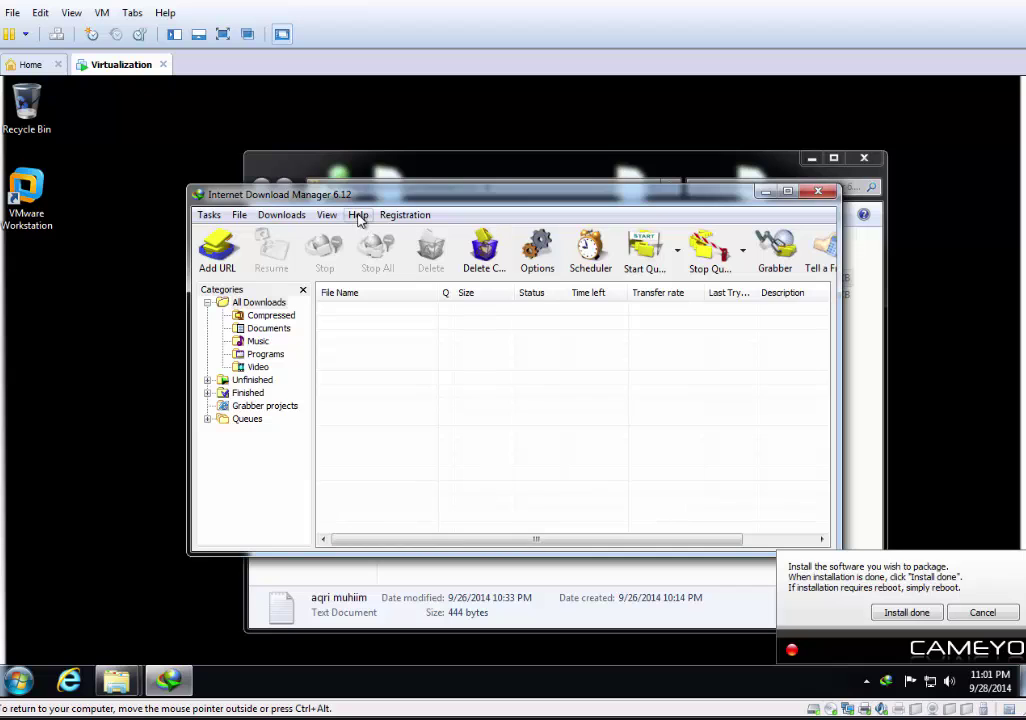
Check the version and licence details in Internet Download Manager's About window, then close it.
{"action": "left_click", "coordinate": [390, 215]}
{"action": "mouse_move", "coordinate": [362, 215]}
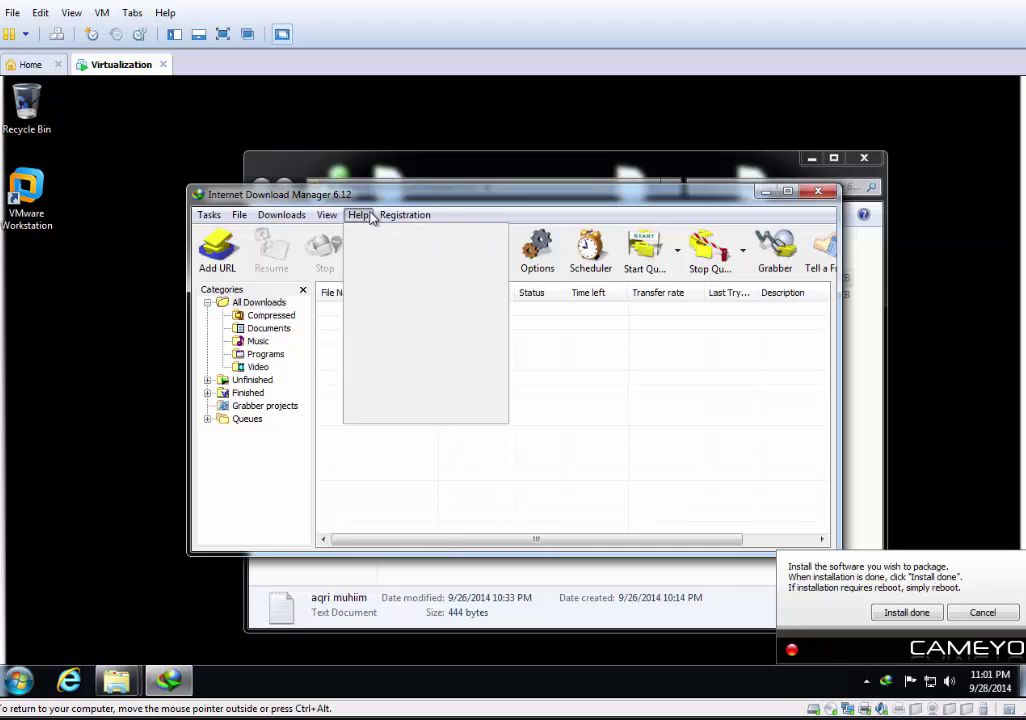
{"action": "left_click", "coordinate": [392, 396]}
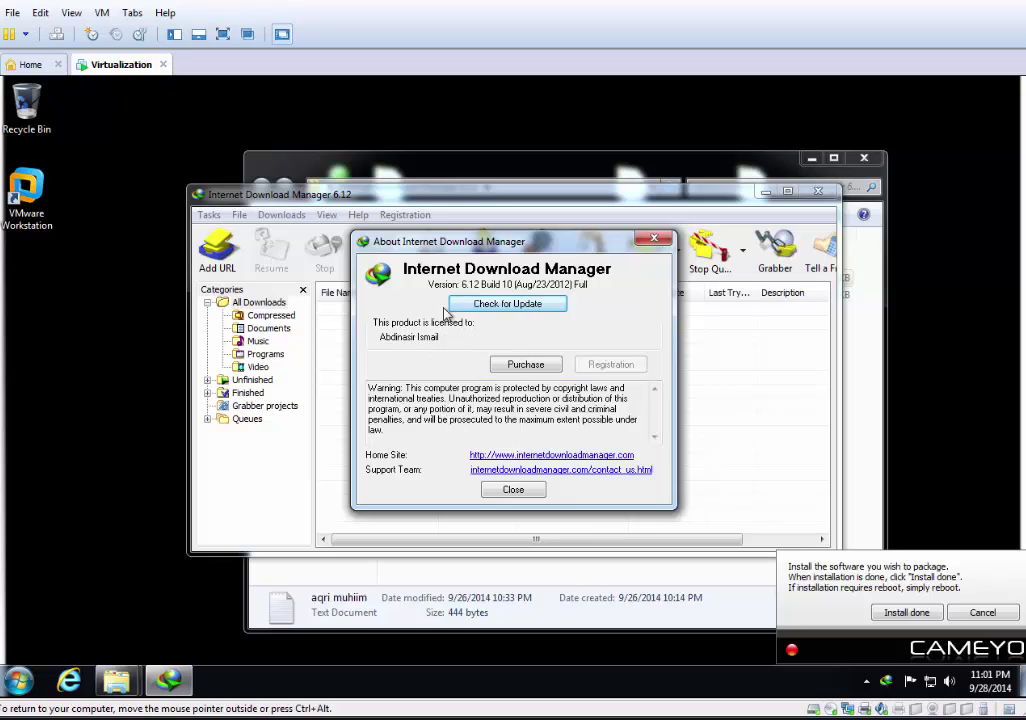
{"action": "left_click", "coordinate": [513, 490]}
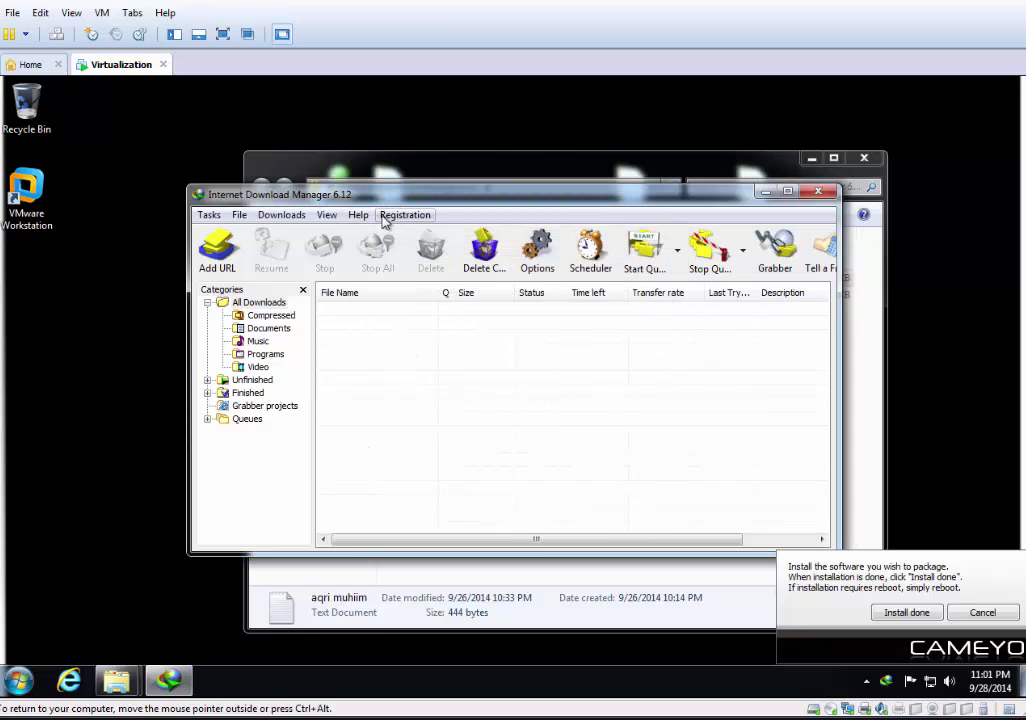
{"action": "left_click", "coordinate": [382, 215]}
{"action": "mouse_move", "coordinate": [358, 215]}
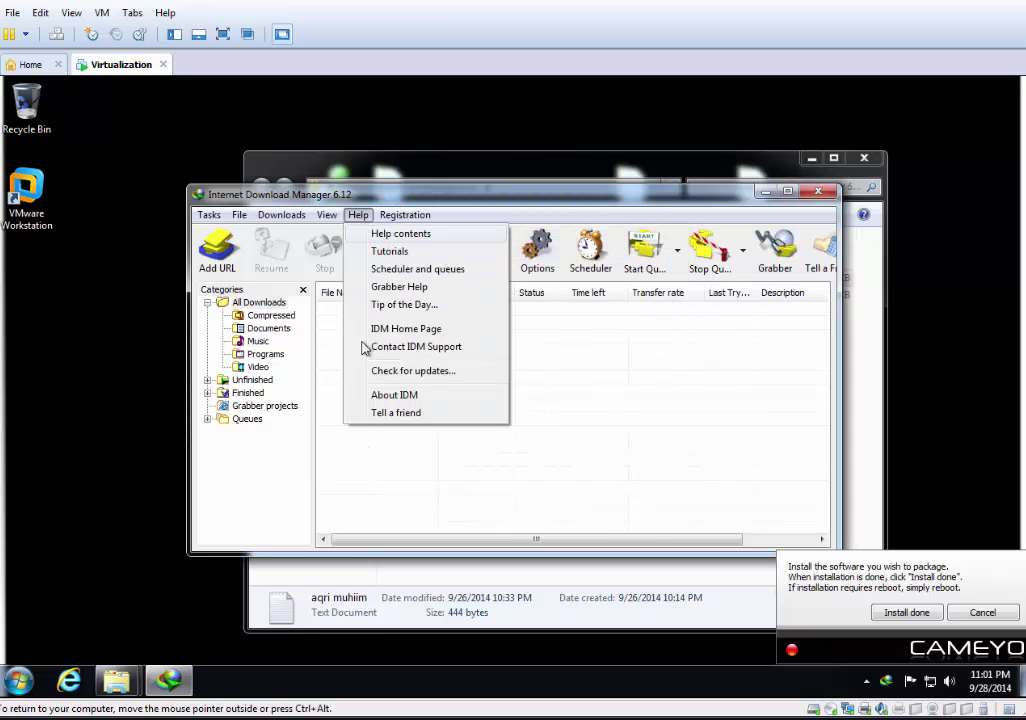
{"action": "left_click", "coordinate": [378, 395]}
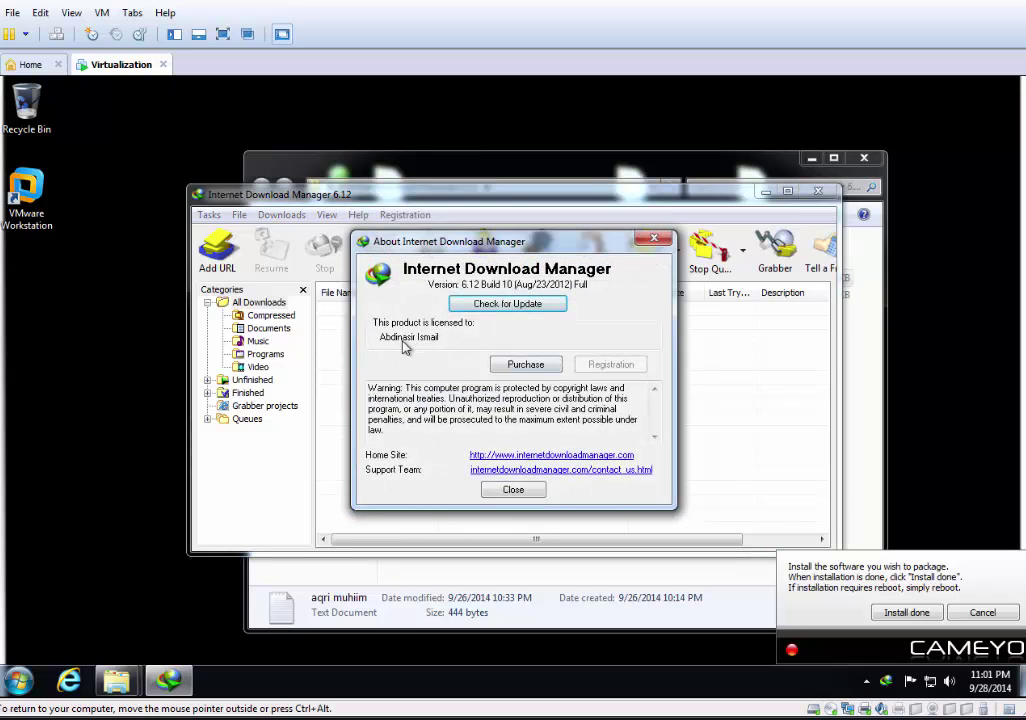
{"action": "left_click", "coordinate": [513, 490]}
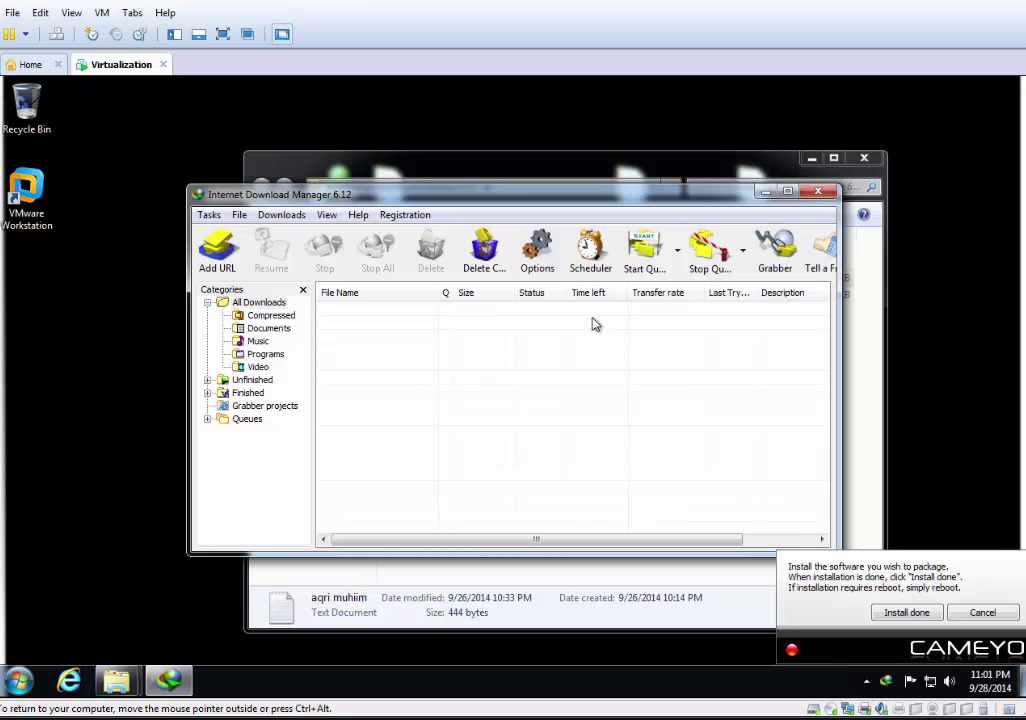
Close Internet Download Manager and its installer folder, and tell Cameyo that the installation is done.
{"action": "left_click", "coordinate": [817, 192]}
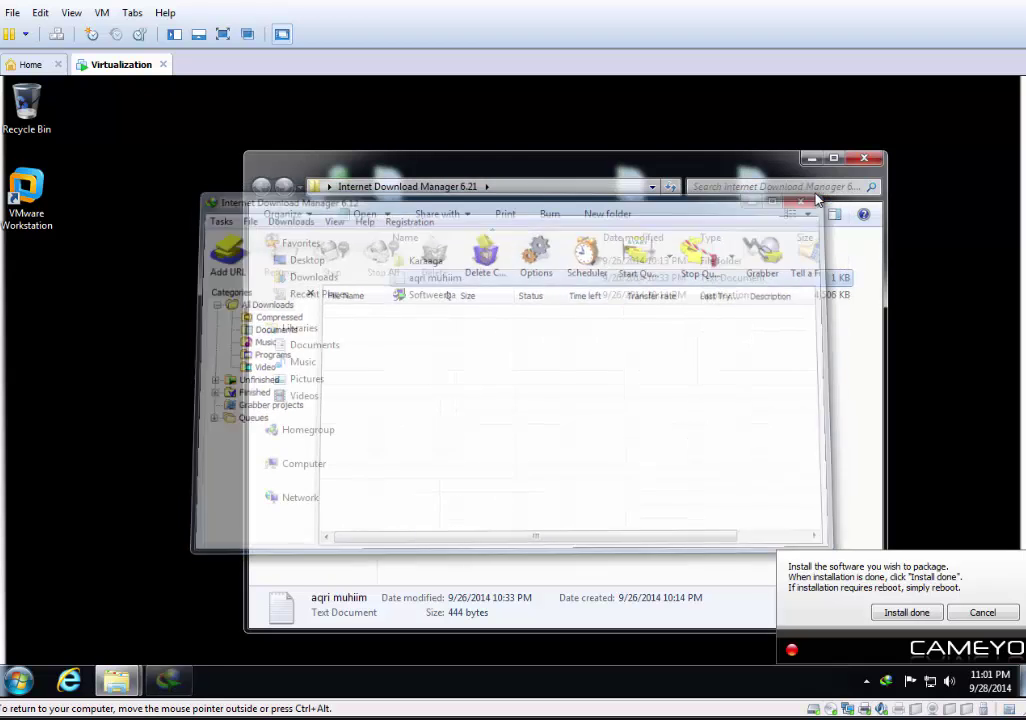
{"action": "left_click", "coordinate": [866, 161]}
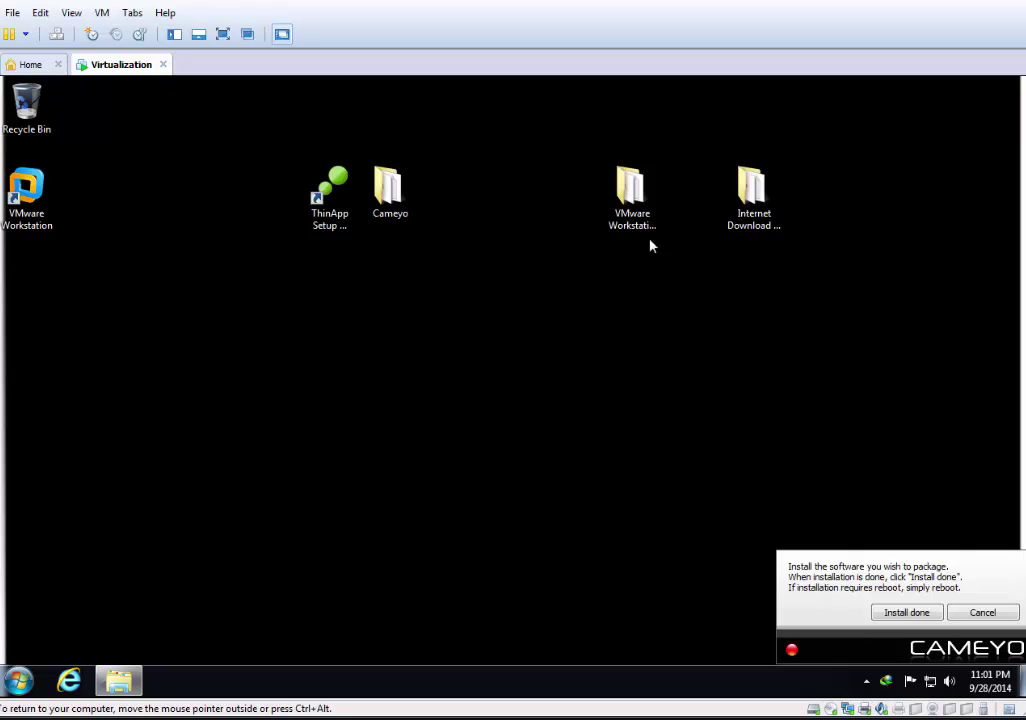
{"action": "left_click", "coordinate": [903, 614]}
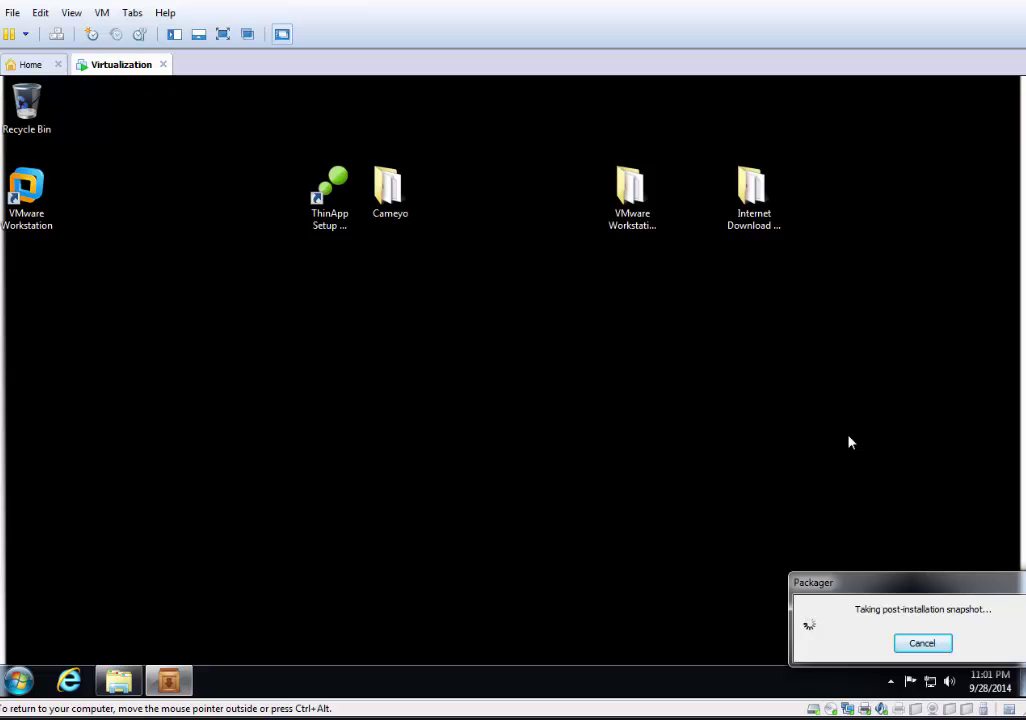
Exit the Internet Download Manager instance still running in the background, and acknowledge Cameyo's package creation message.
{"action": "left_click", "coordinate": [890, 682]}
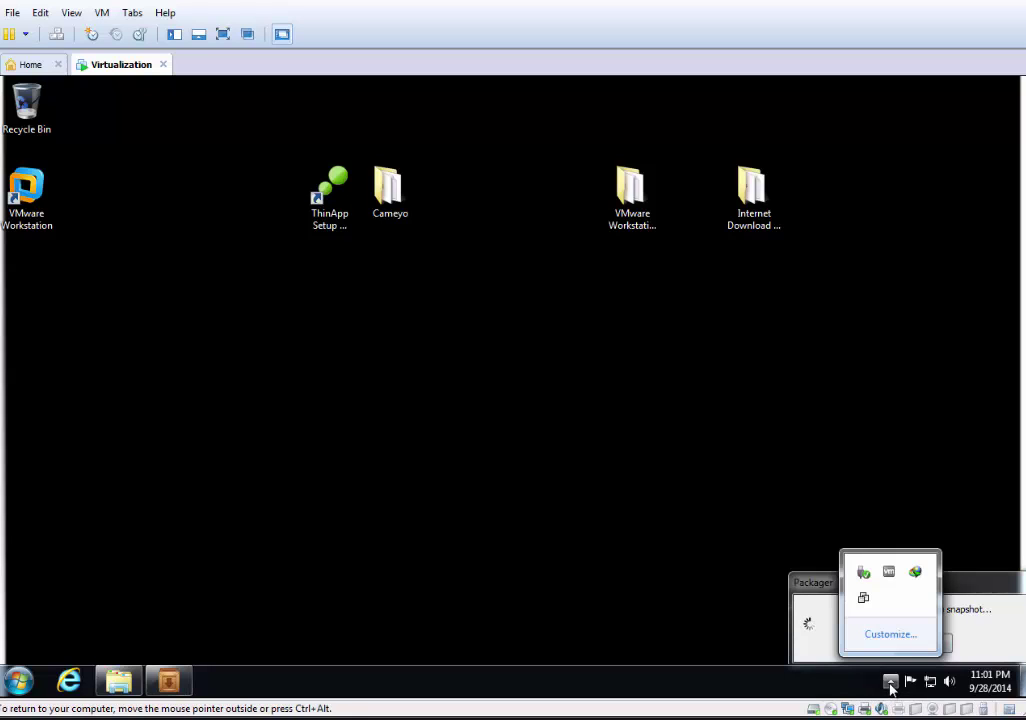
{"action": "right_click", "coordinate": [915, 573]}
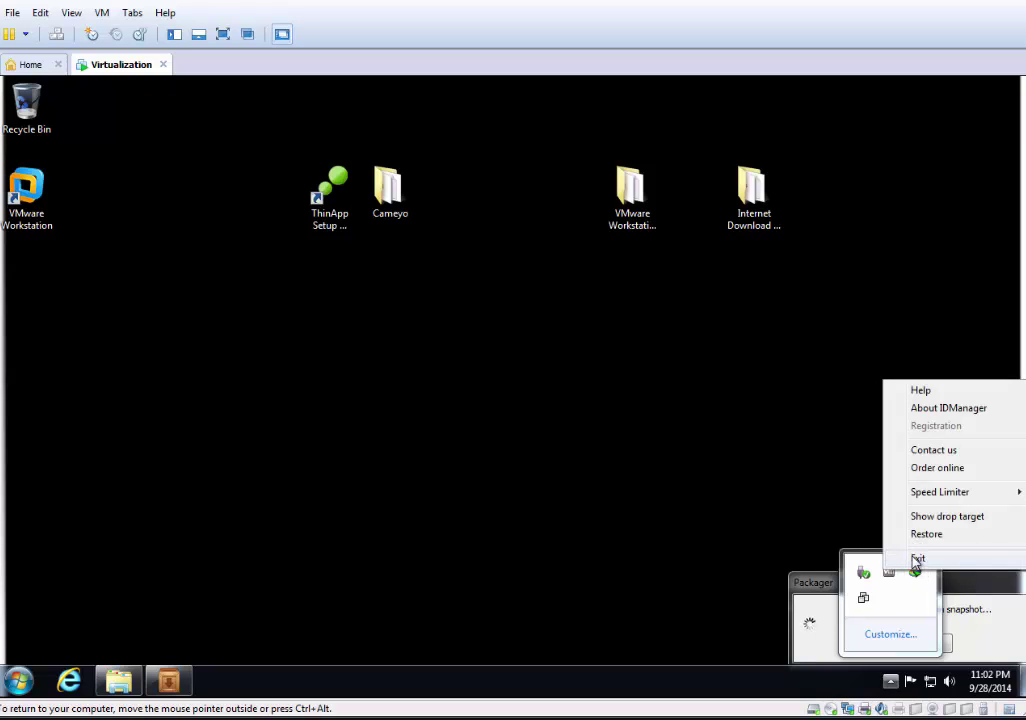
{"action": "left_click", "coordinate": [916, 559]}
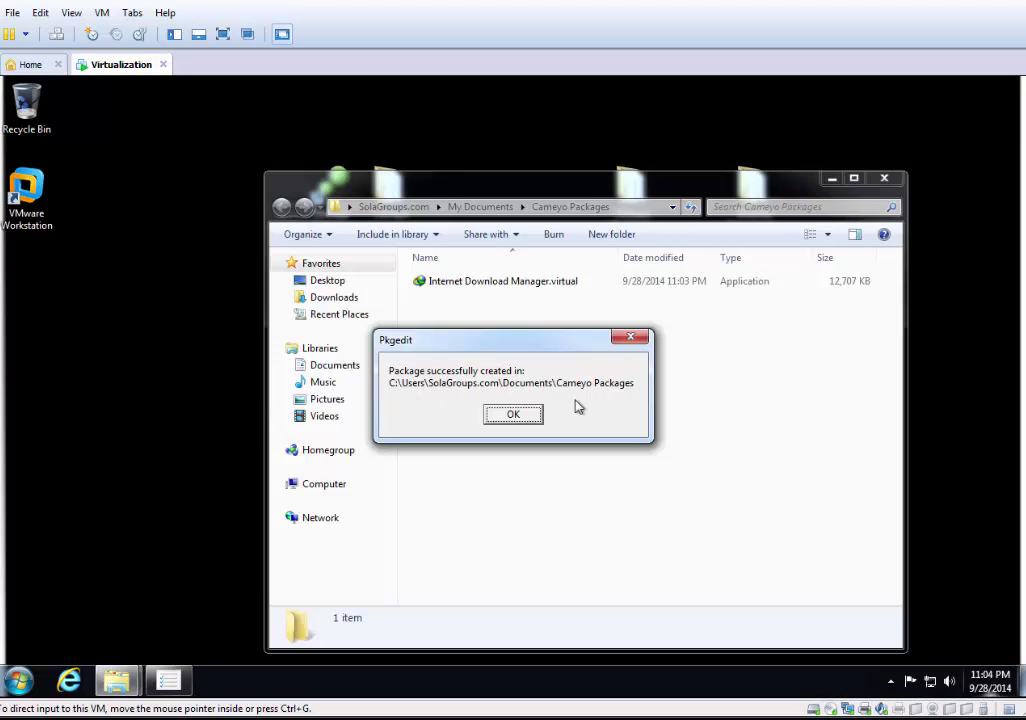
{"action": "left_click", "coordinate": [519, 415]}
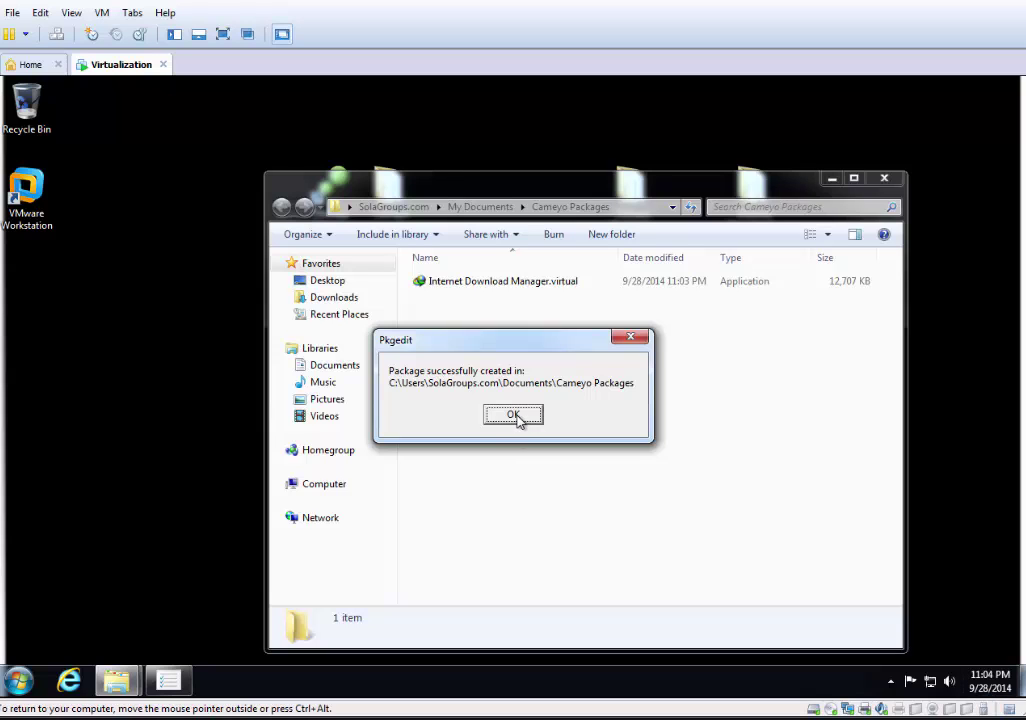
Rename the virtual package in the Cameyo Packages folder as Internet Download Manager 6.21 Portable.
{"action": "left_click", "coordinate": [543, 284]}
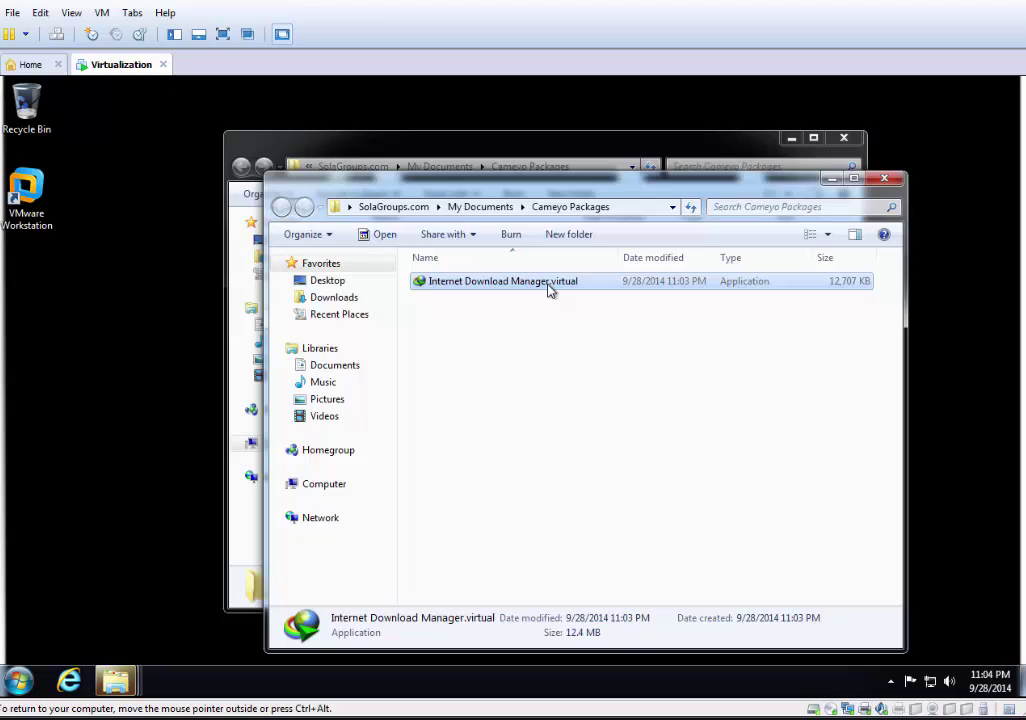
{"action": "left_click", "coordinate": [559, 281]}
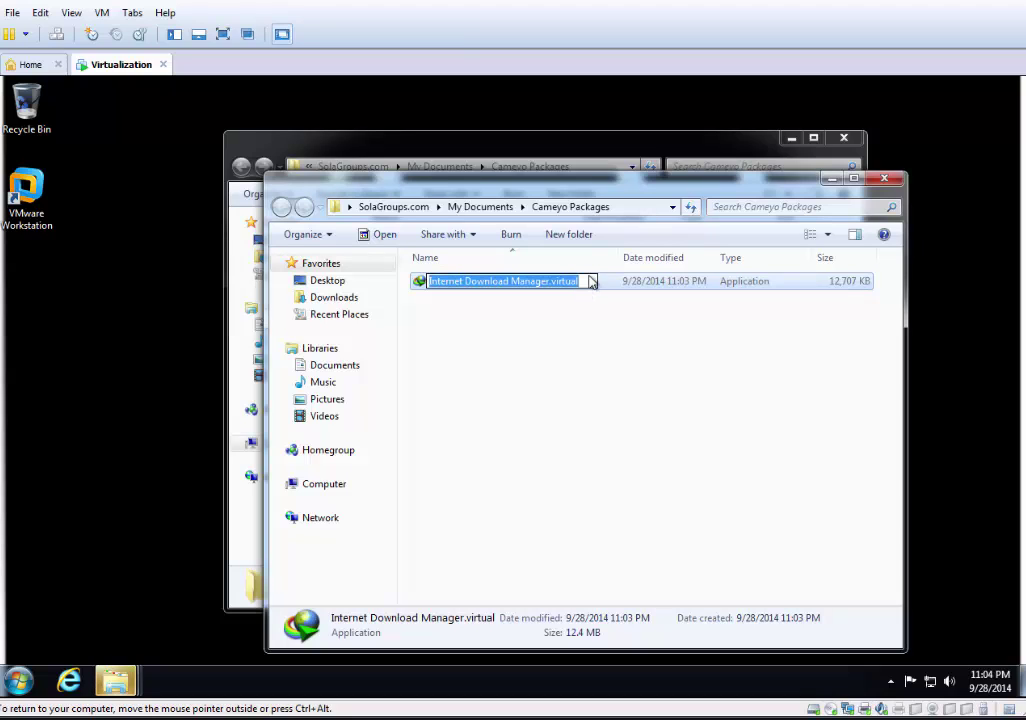
{"action": "left_click_drag", "start_coordinate": [636, 195], "coordinate": [565, 332]}
{"action": "left_click", "coordinate": [543, 398]}
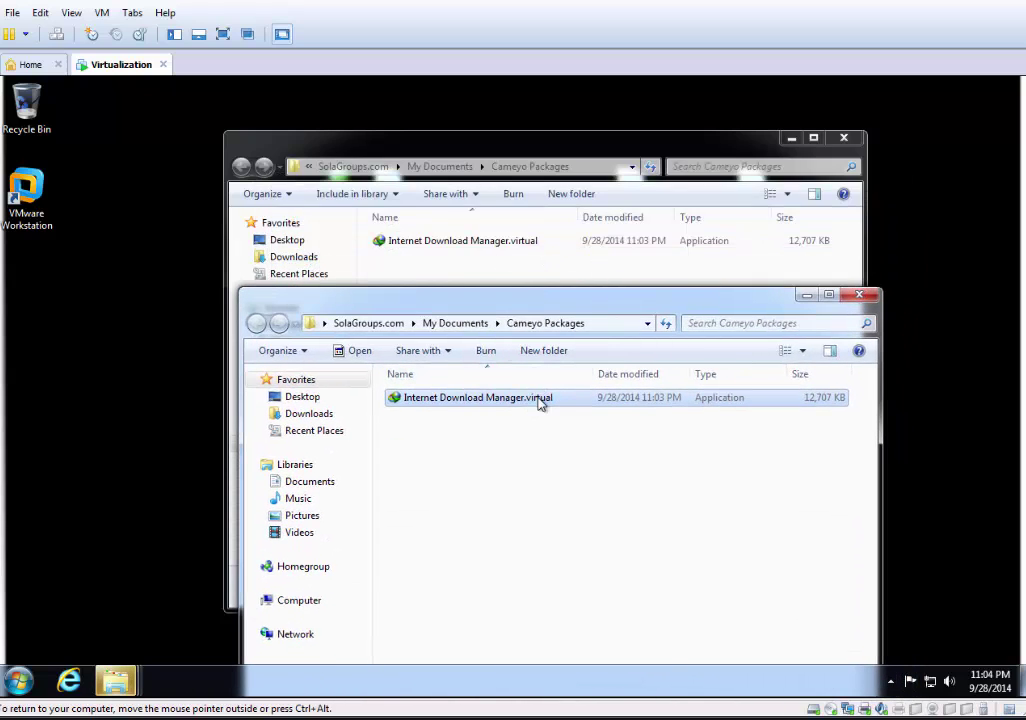
{"action": "left_click", "coordinate": [562, 400]}
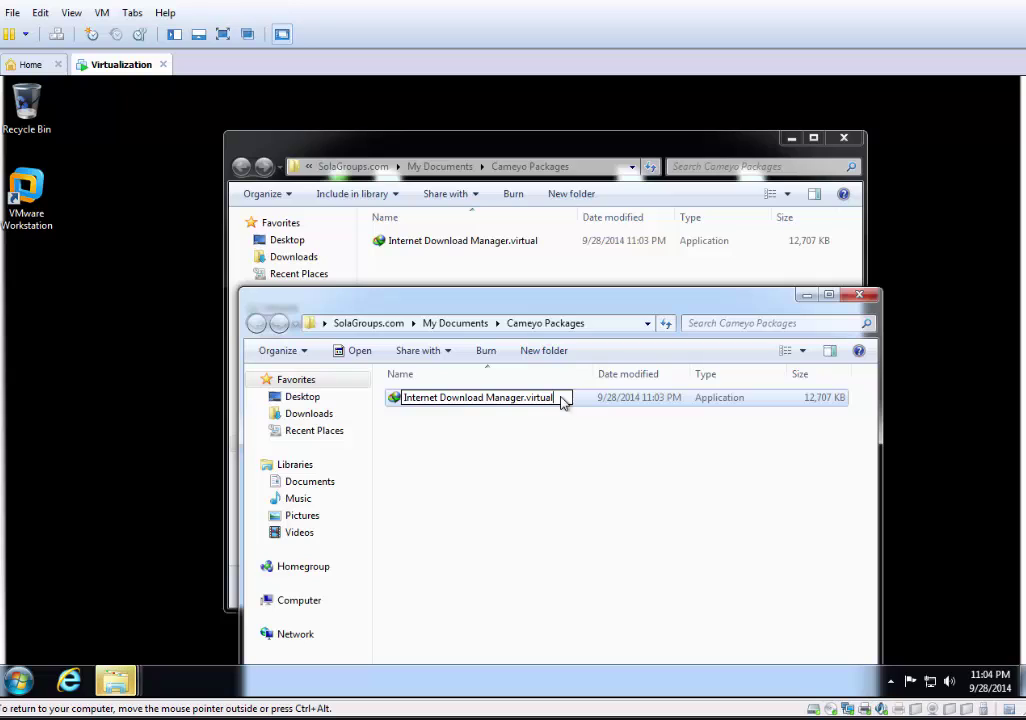
{"action": "key", "text": "BackSpace"}
{"action": "key", "text": "BackSpace"}
{"action": "key", "text": "BackSpace"}
{"action": "key", "text": "BackSpace"}
{"action": "key", "text": "BackSpace"}
{"action": "key", "text": "BackSpace"}
{"action": "key", "text": "BackSpace"}
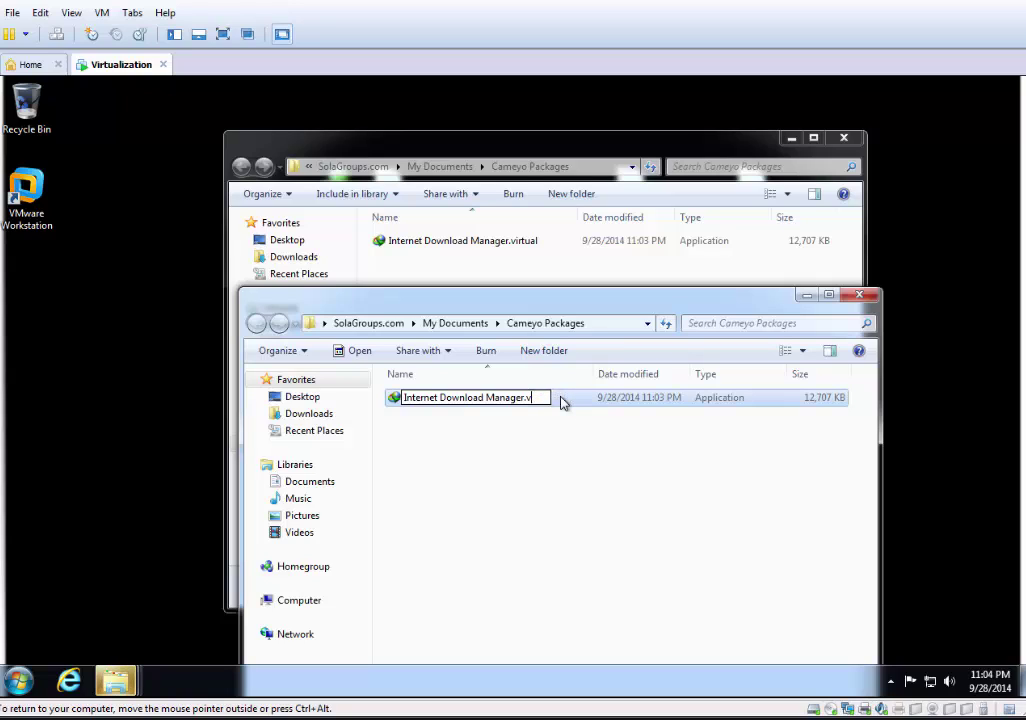
{"action": "key", "text": "BackSpace"}
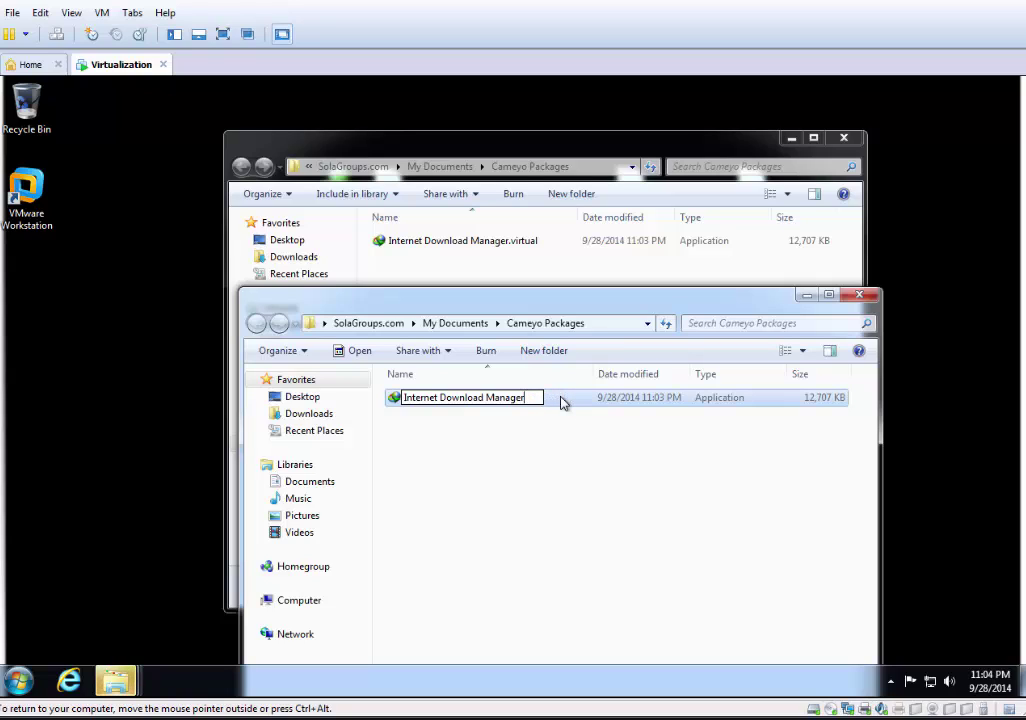
{"action": "type", "text": "6.3"}
{"action": "type", "text": "1"}
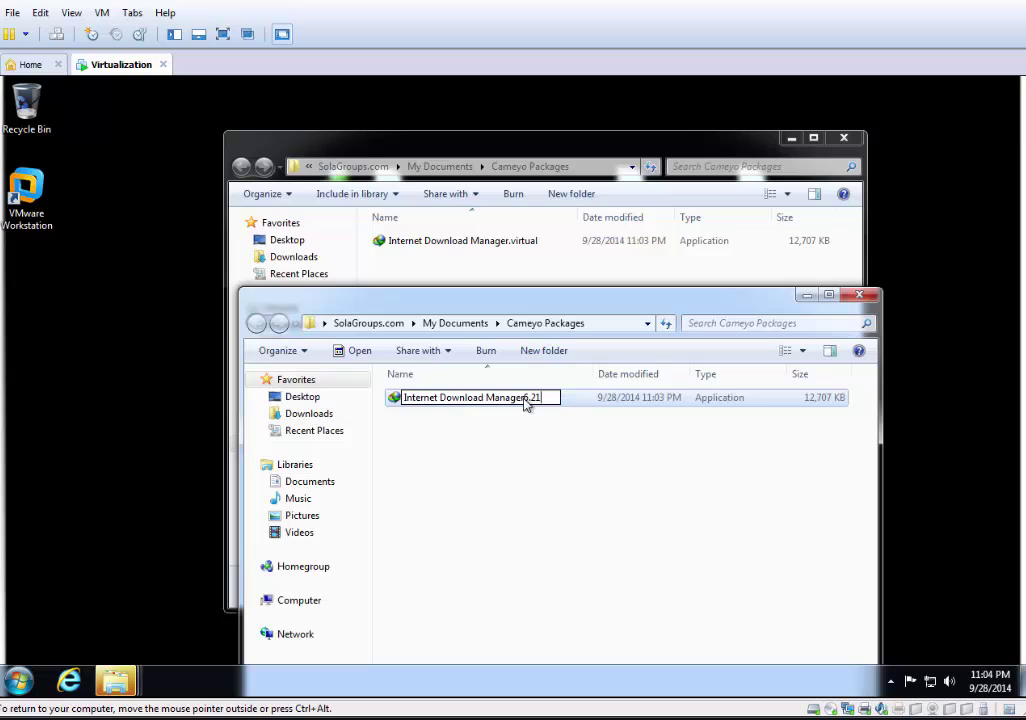
{"action": "left_click", "coordinate": [525, 398]}
{"action": "type", "text": "Portable"}
{"action": "left_click", "coordinate": [598, 468]}
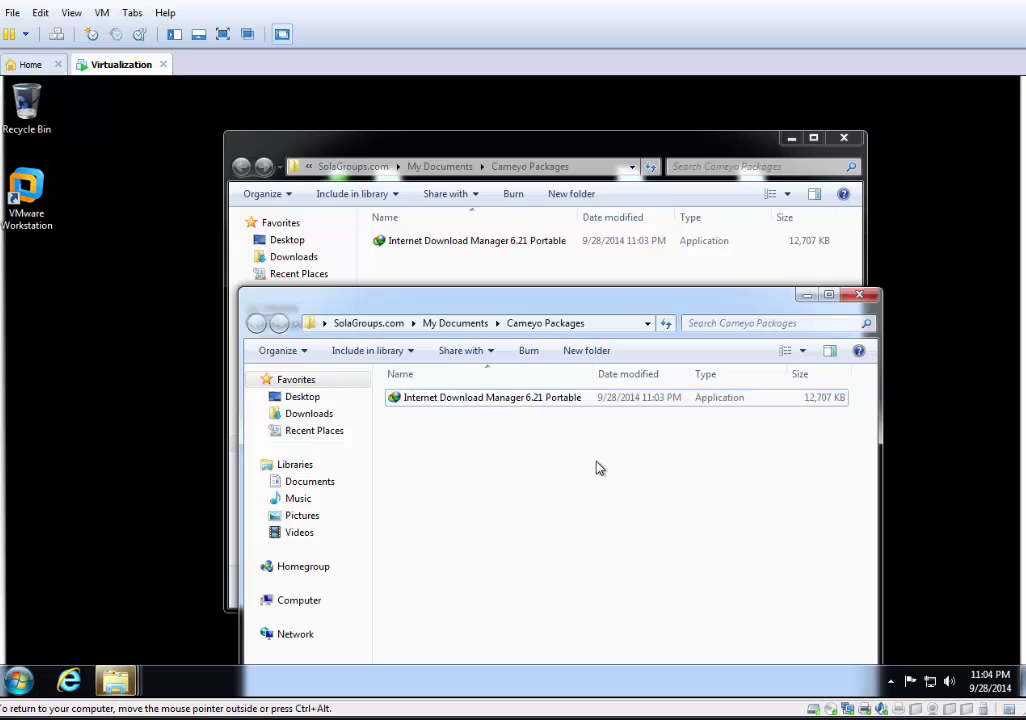
{"action": "left_click_drag", "start_coordinate": [577, 303], "coordinate": [582, 166]}
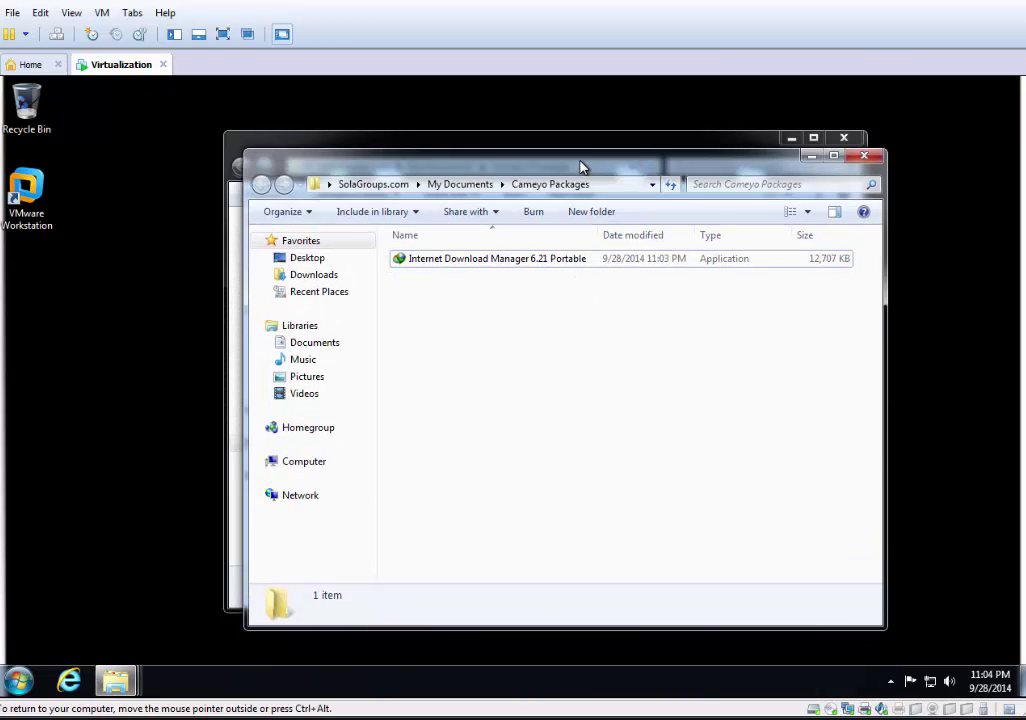
Run the Internet Download Manager 6.21 Portable package and set Internet Download Manager as the program it always opens.
{"action": "left_click", "coordinate": [790, 138]}
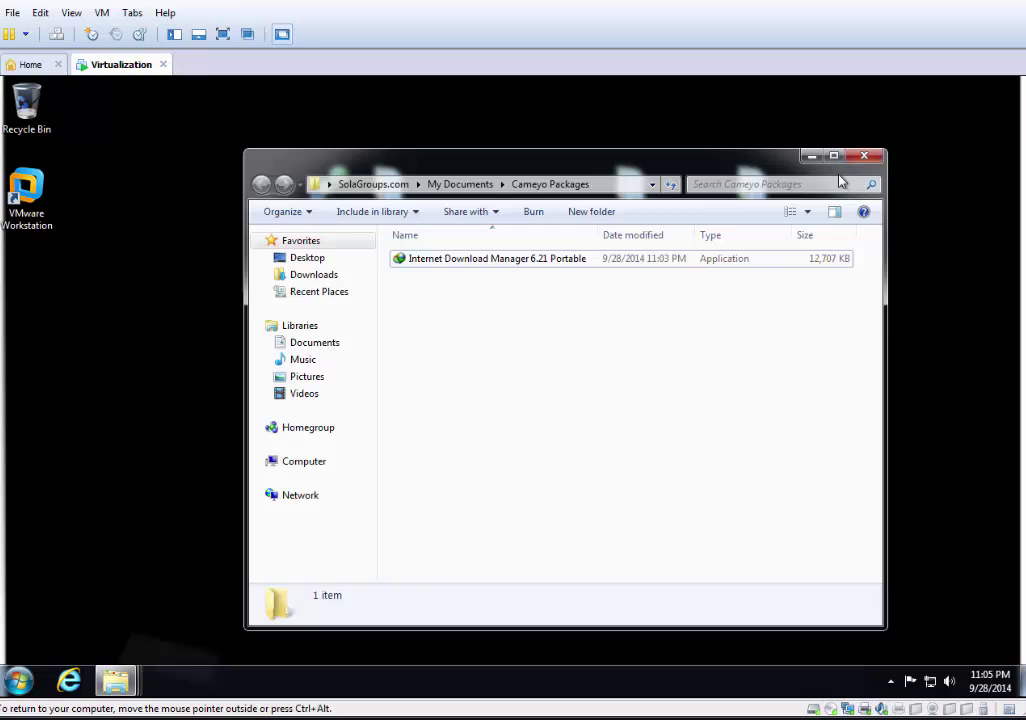
{"action": "double_click", "coordinate": [483, 262]}
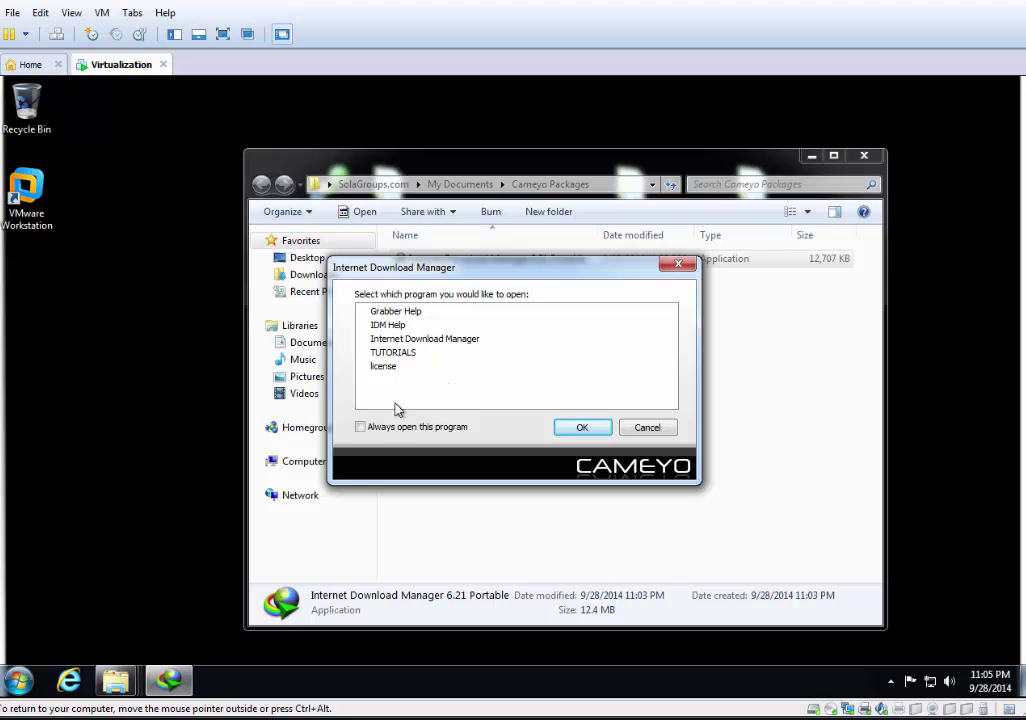
{"action": "left_click", "coordinate": [361, 427]}
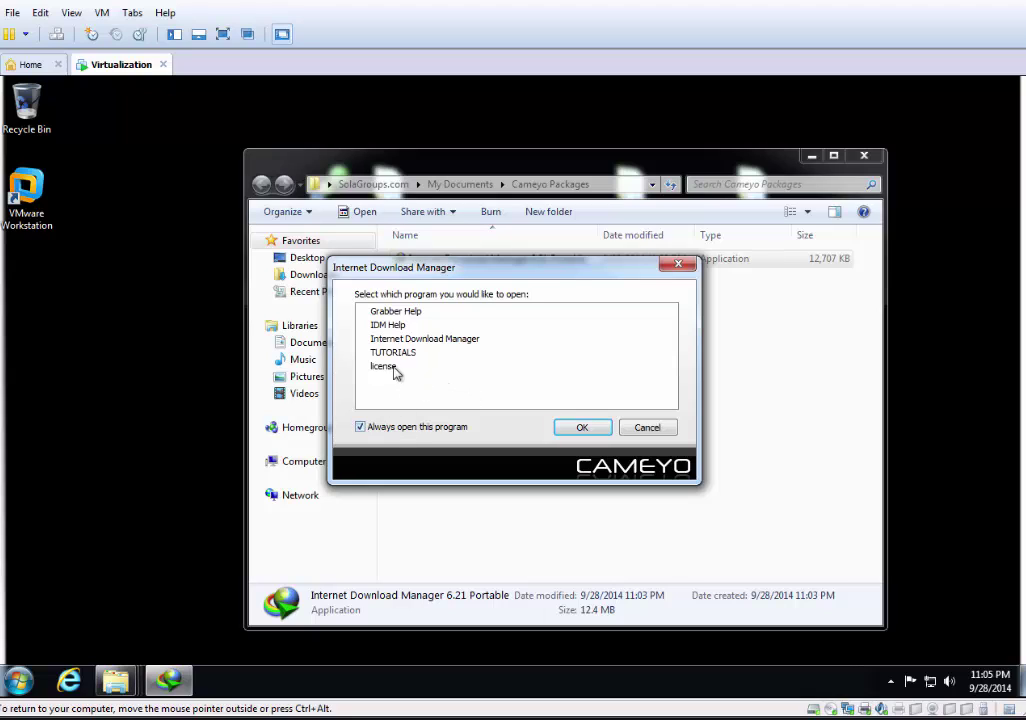
{"action": "left_click", "coordinate": [425, 338]}
{"action": "left_click", "coordinate": [585, 428]}
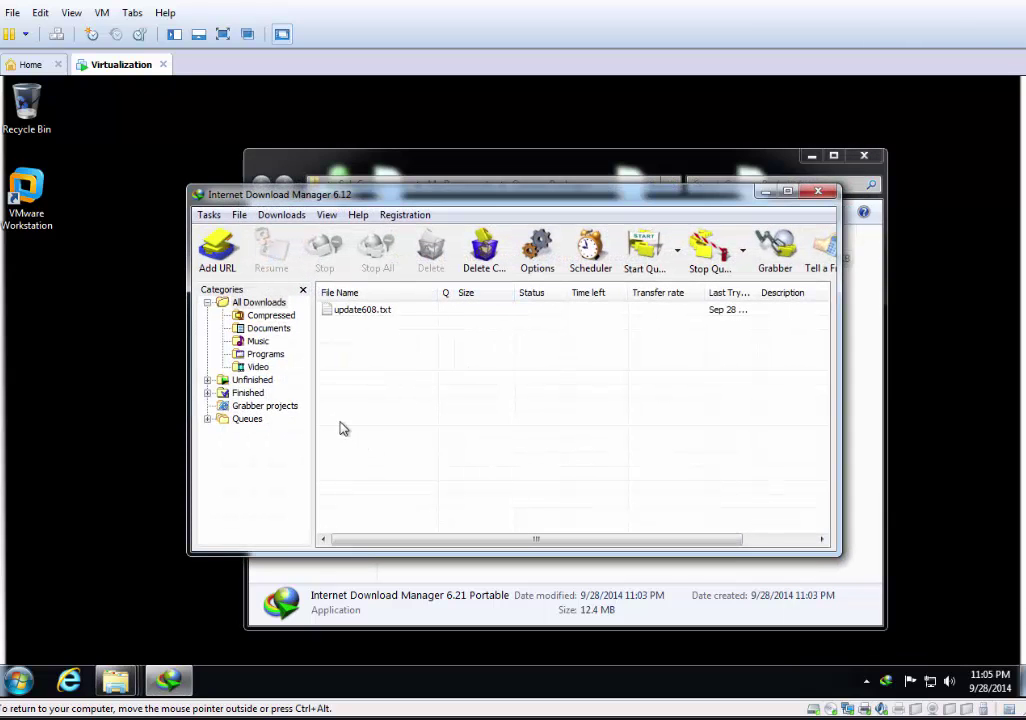
Check the version and licence details of the portable Internet Download Manager in its About window, then close that window.
{"action": "left_click", "coordinate": [357, 216]}
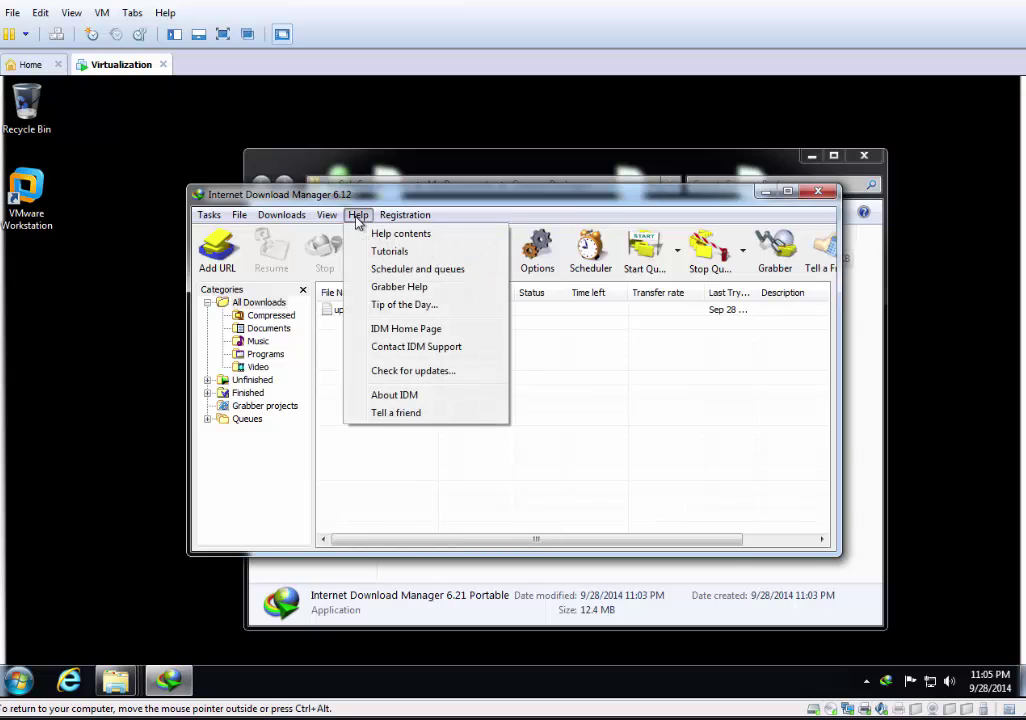
{"action": "left_click", "coordinate": [392, 395]}
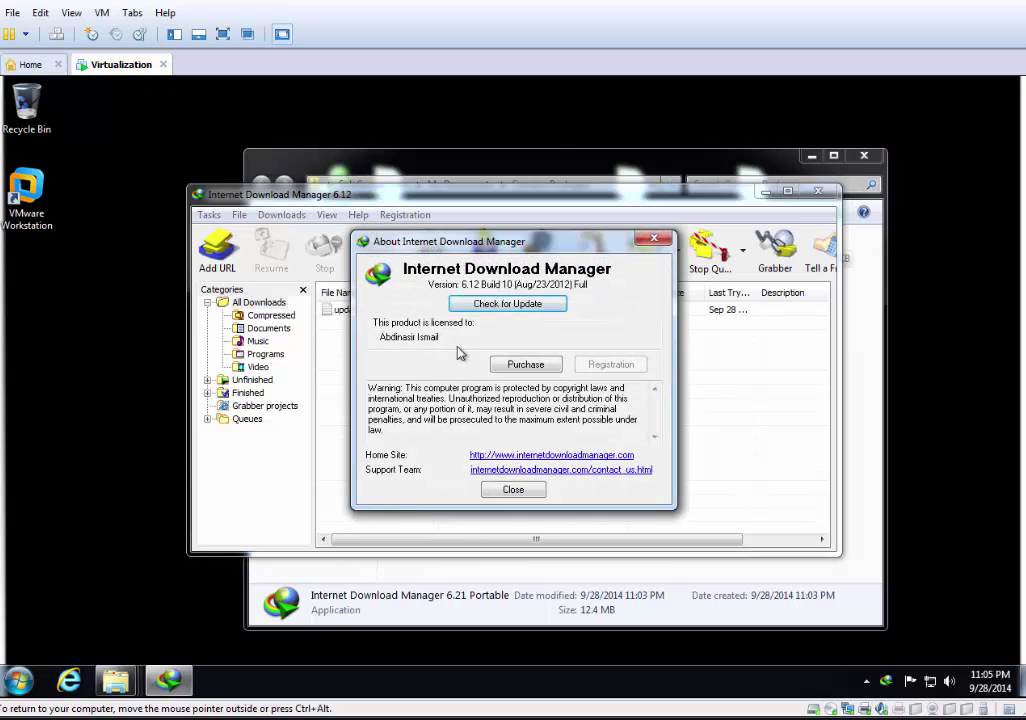
{"action": "left_click", "coordinate": [654, 238]}
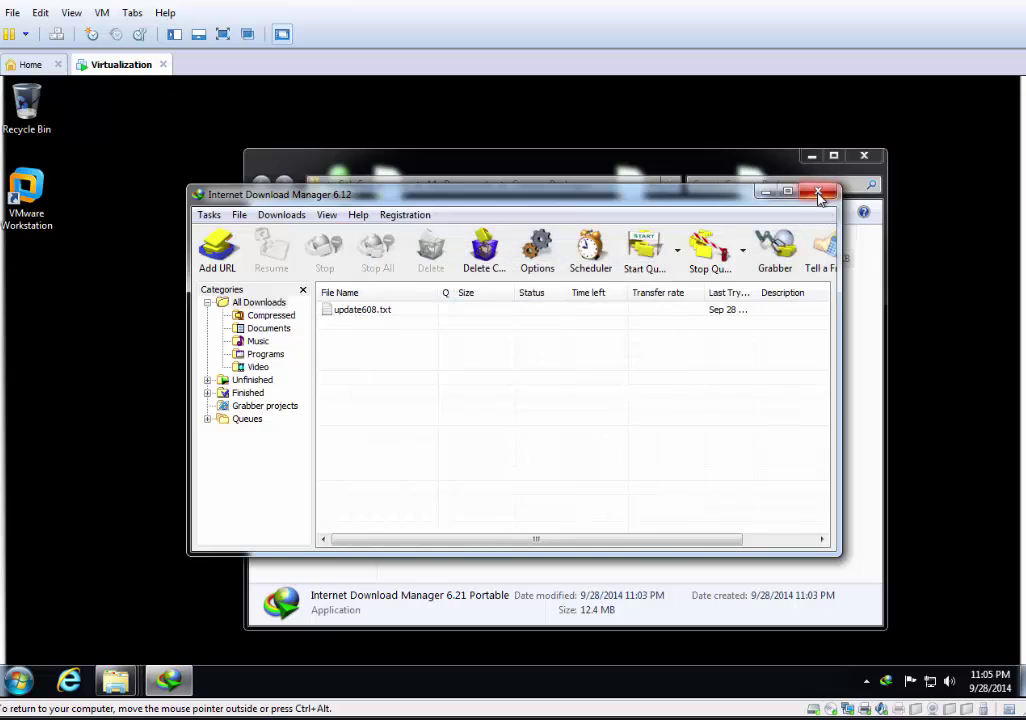
Close the portable Internet Download Manager and exit its instance still running in the background.
{"action": "left_click", "coordinate": [818, 192]}
{"action": "left_click", "coordinate": [867, 681]}
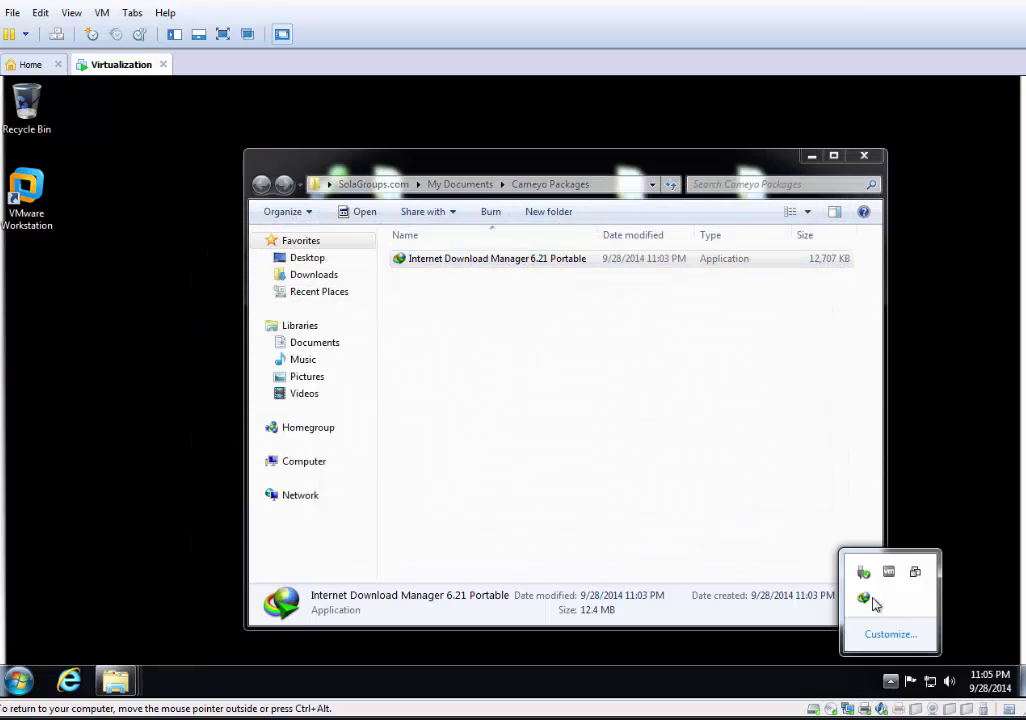
{"action": "right_click", "coordinate": [864, 599]}
{"action": "left_click", "coordinate": [890, 583]}
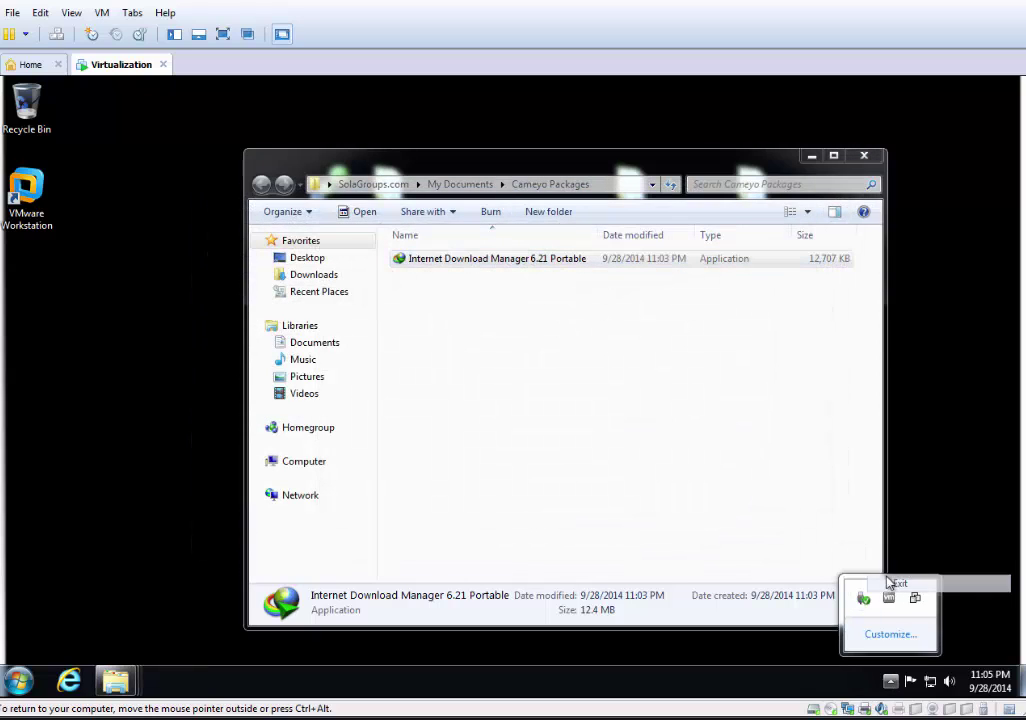
{"action": "left_click", "coordinate": [520, 382]}
Test the portable package by launching it again with the Cameyo Packages folder minimized, then quit Internet Download Manager completely.
{"action": "double_click", "coordinate": [462, 262]}
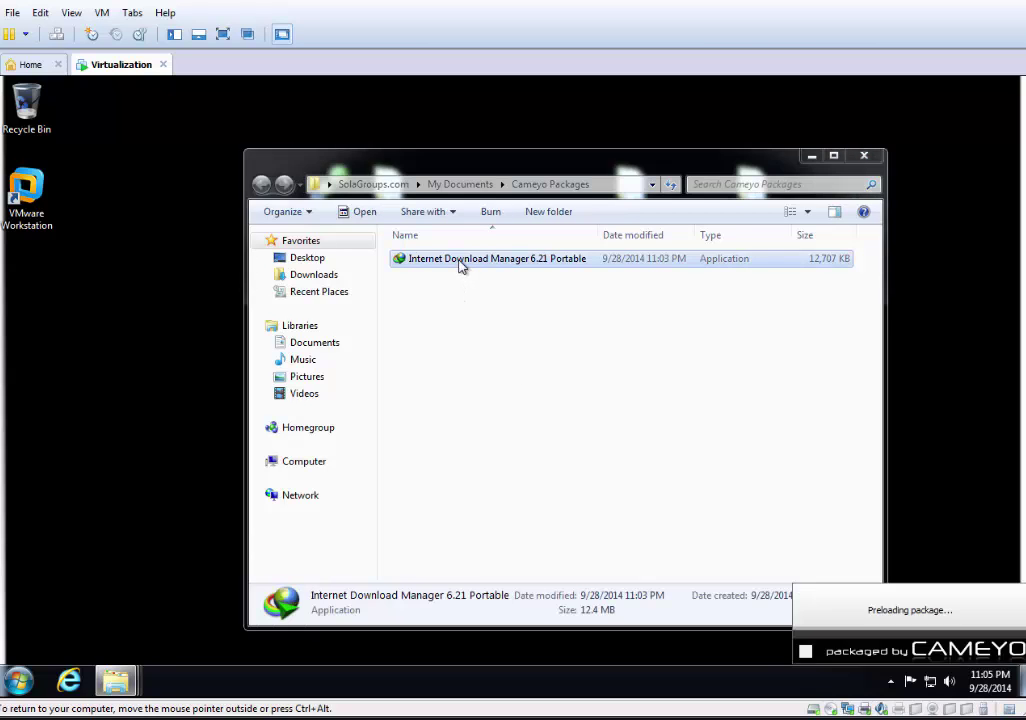
{"action": "left_click", "coordinate": [811, 156]}
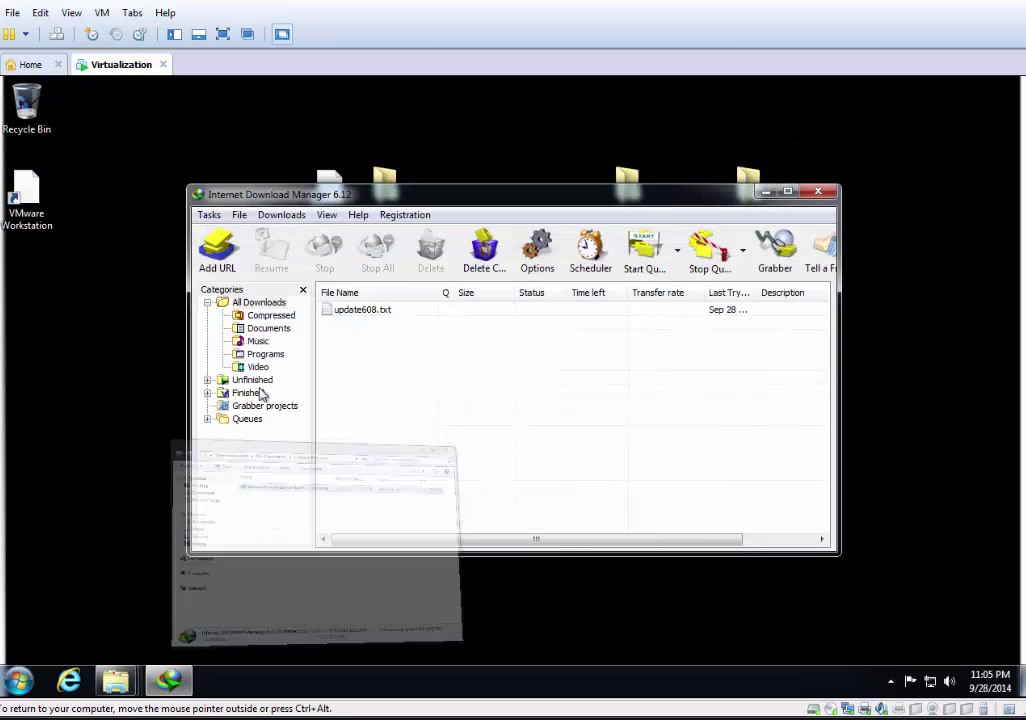
{"action": "left_click", "coordinate": [816, 189]}
{"action": "left_click", "coordinate": [891, 681]}
{"action": "right_click", "coordinate": [865, 598]}
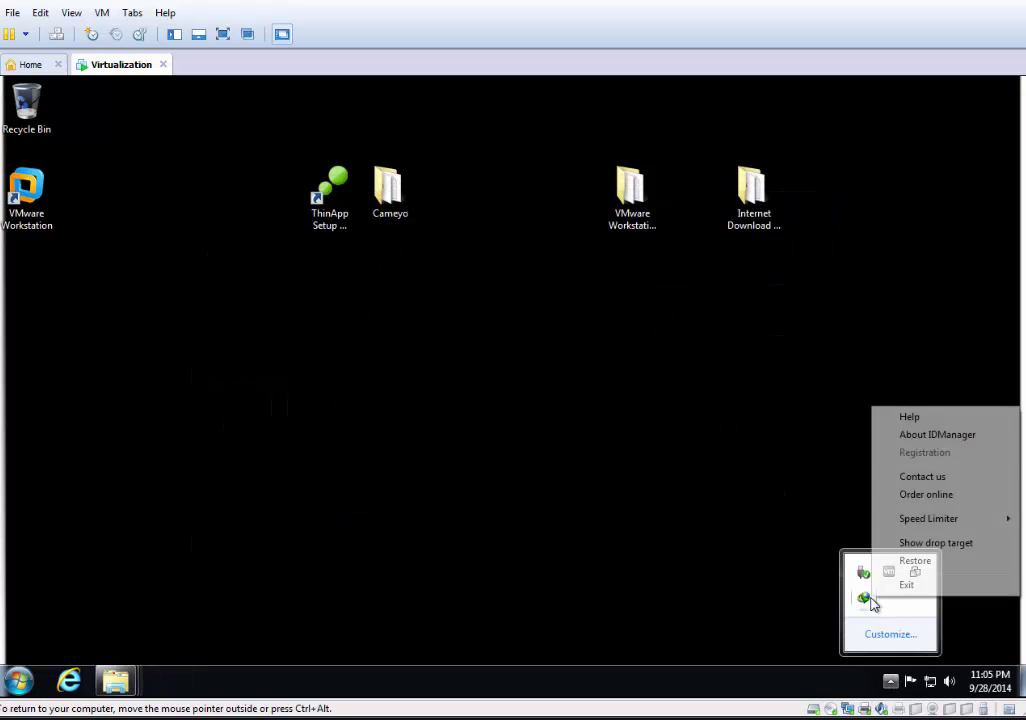
{"action": "left_click", "coordinate": [895, 585]}
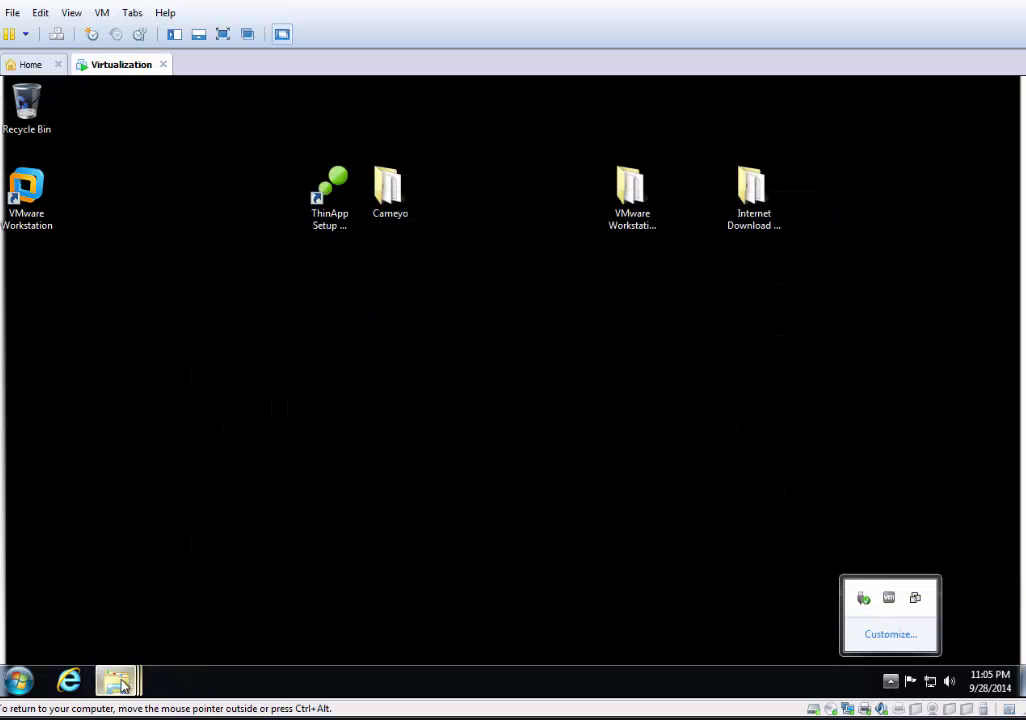
Bring back a Cameyo Packages folder window, launch the portable package once more, then close the program and the folder.
{"action": "left_click", "coordinate": [128, 680]}
{"action": "left_click", "coordinate": [432, 603]}
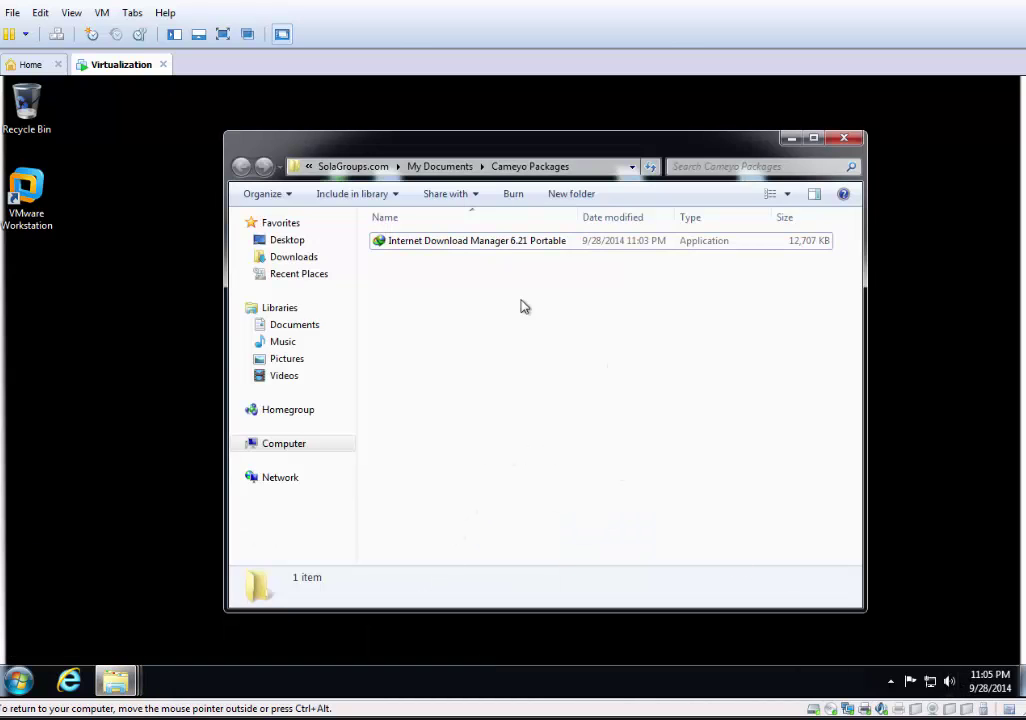
{"action": "double_click", "coordinate": [461, 244]}
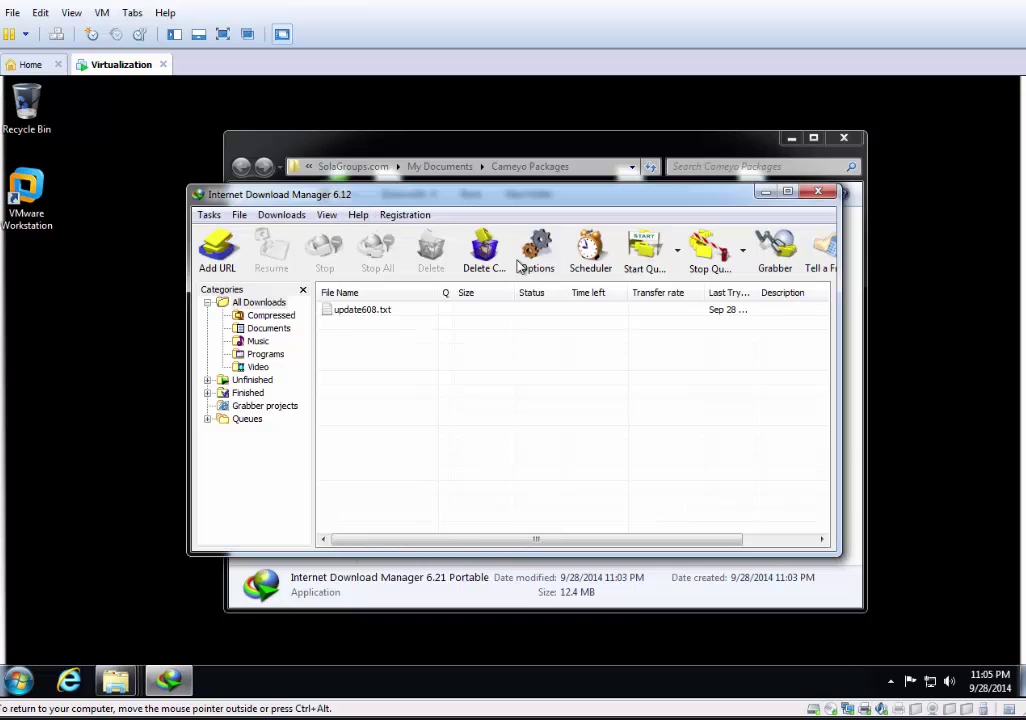
{"action": "left_click", "coordinate": [818, 191]}
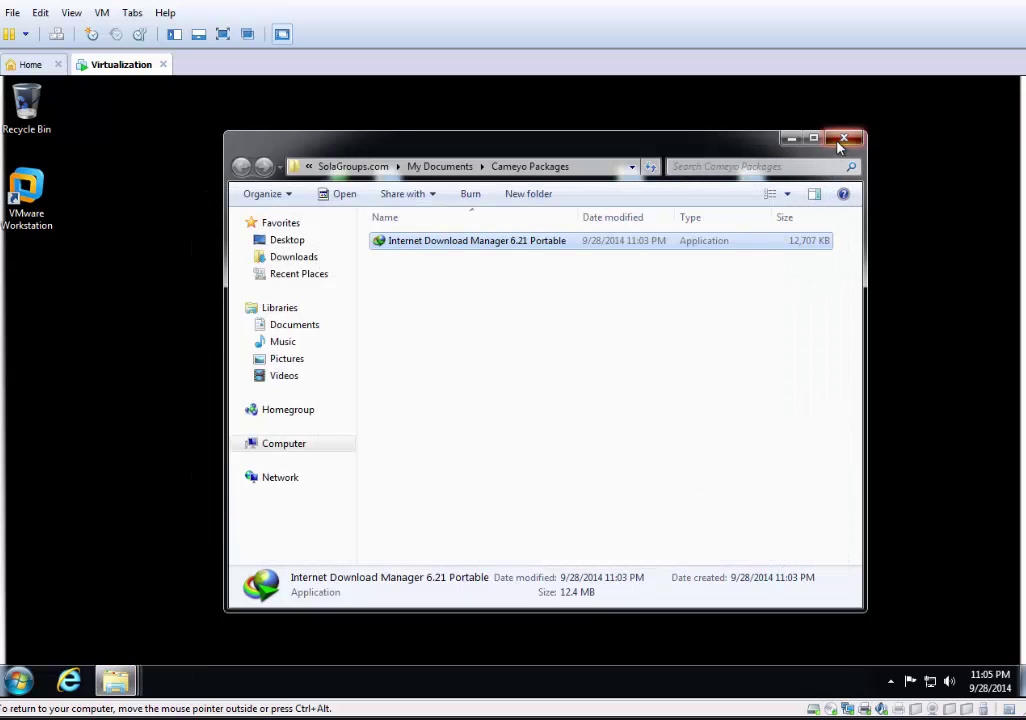
{"action": "left_click", "coordinate": [843, 139]}
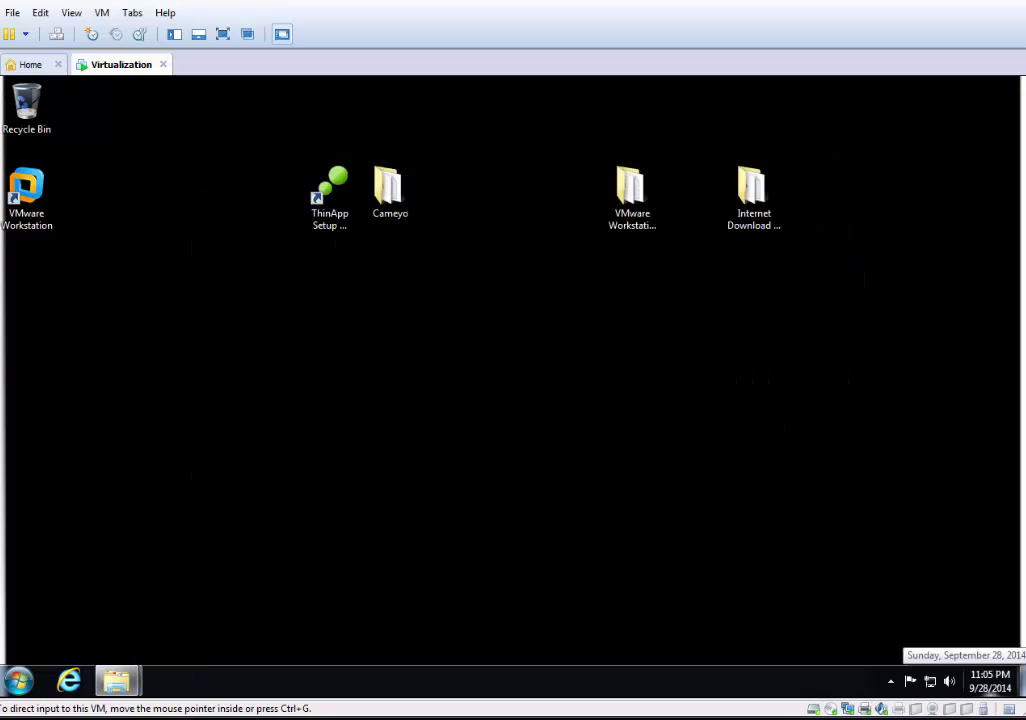